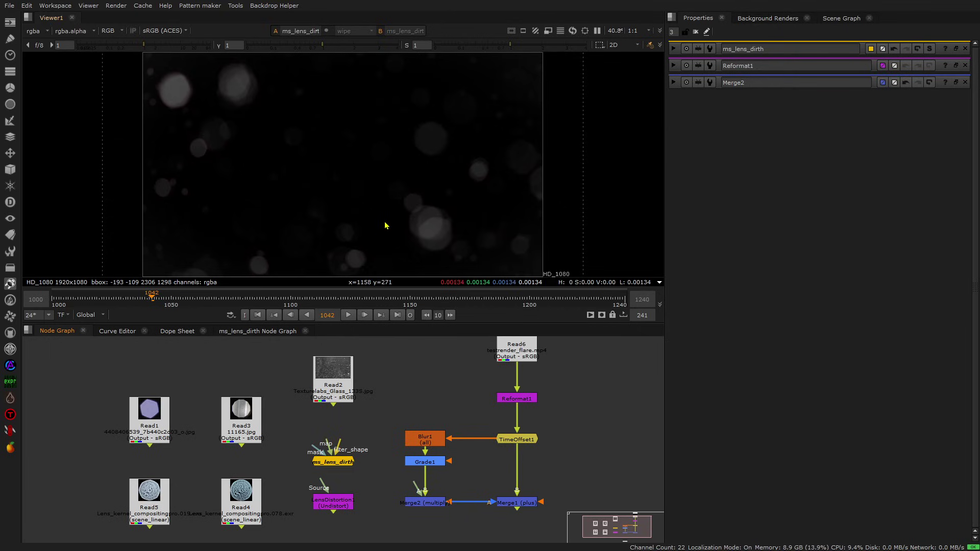
- Inspect the lens dirt pattern with the viewer gain raised to 7.5, and reset the gain to 1
left_click(167, 46)
left_click_drag(166, 46, 176, 46)
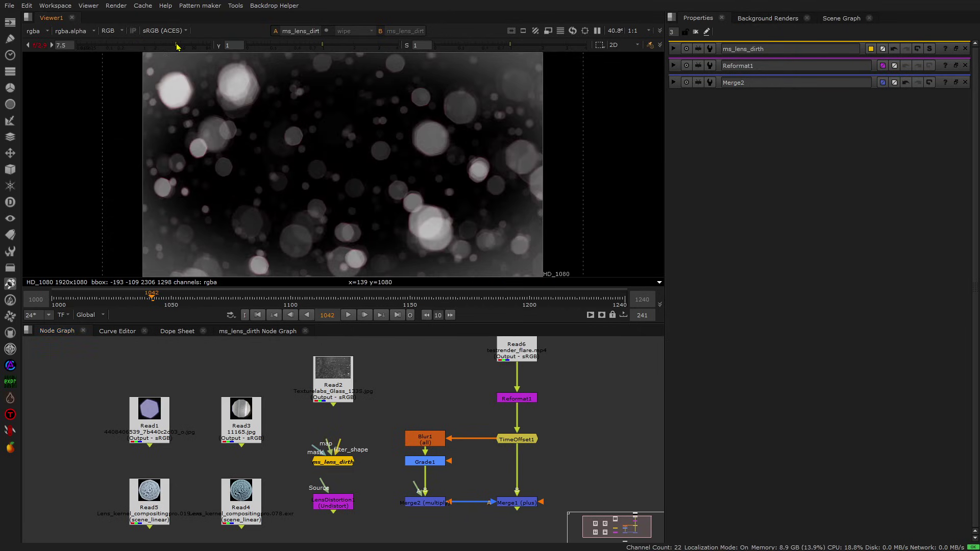
left_click(40, 46)
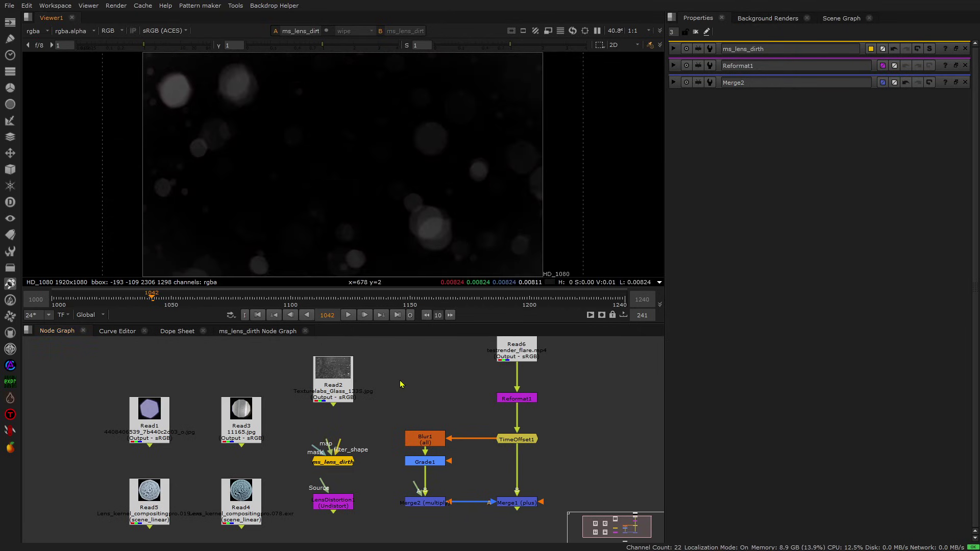
- View the TimeOffset1 output, set the Reformat1 resize type to height, and scrub the flare footage around frame 1042
left_click(522, 441)
key("1")
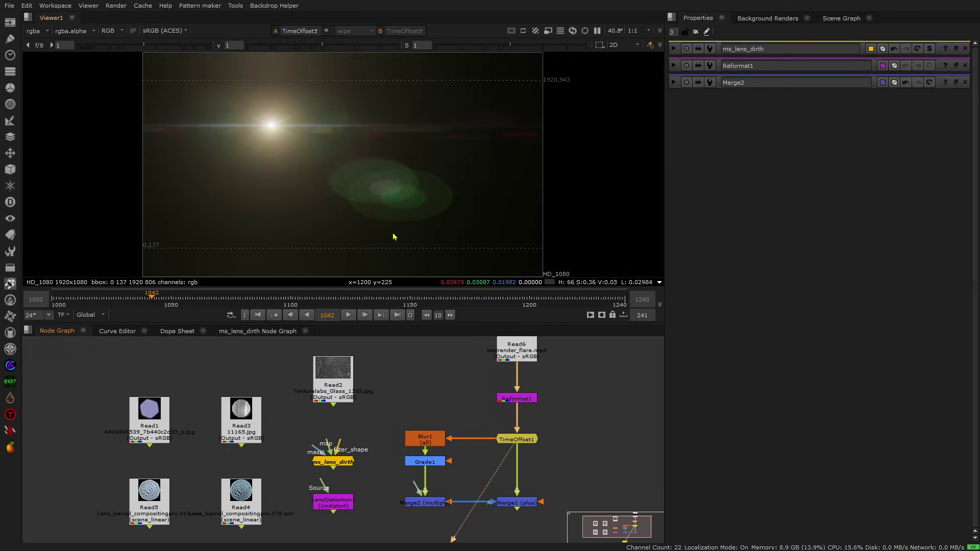
double_click(517, 398)
left_click(730, 116)
left_click(731, 124)
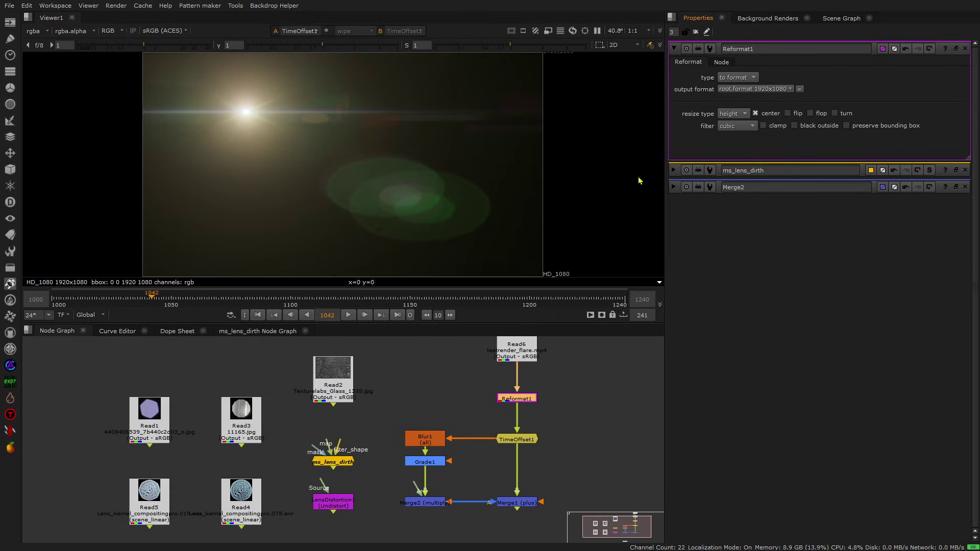
left_click(468, 393)
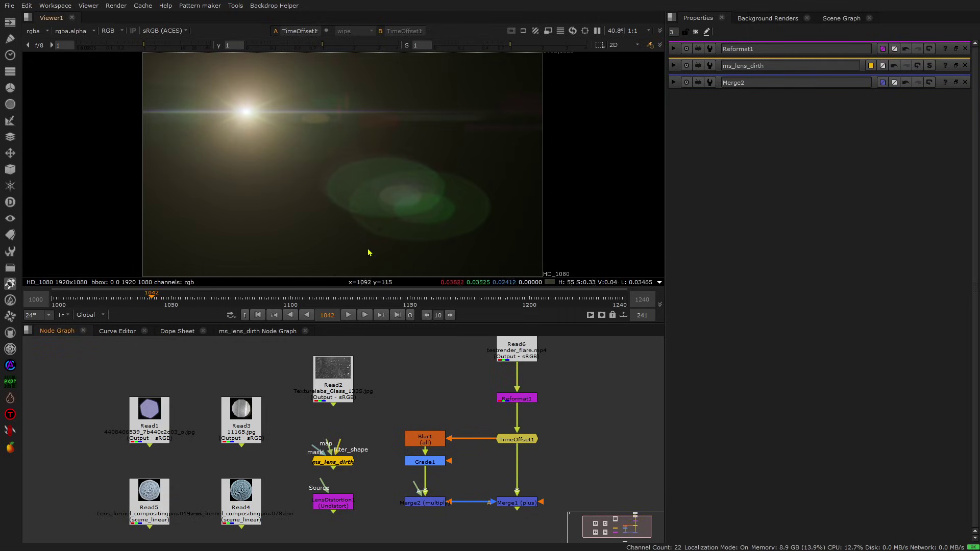
mouse_move(148, 300)
left_mouse_down()
mouse_move(117, 298)
mouse_move(151, 296)
left_mouse_up()
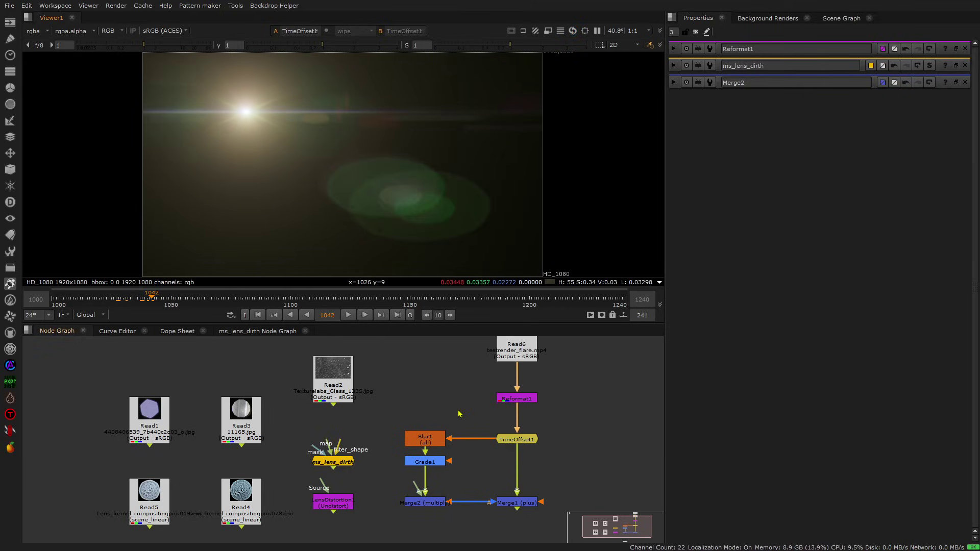
- View the blurred flare at Blur1 and the graded flare at Grade1
left_click(429, 440)
key("1")
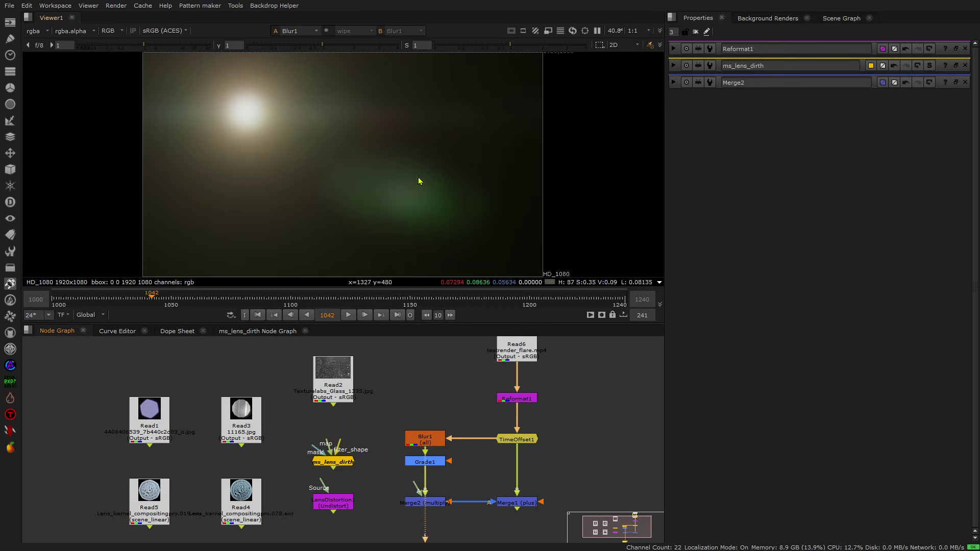
left_click(436, 463)
key("1")
- Connect ms_lens_dirth to the open input of the multiply node Merge2 and play back its output
left_click(426, 503)
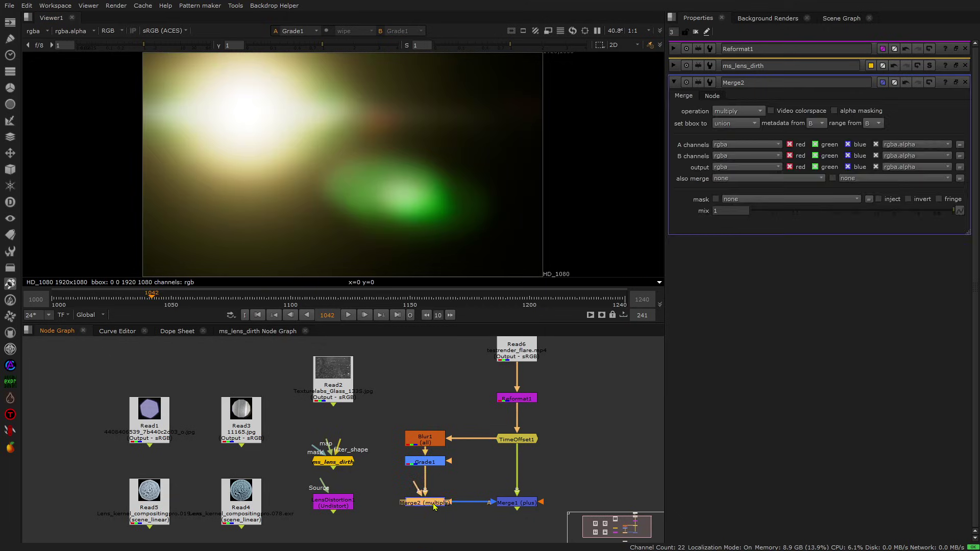
key("1")
left_click_drag(417, 489, 347, 465)
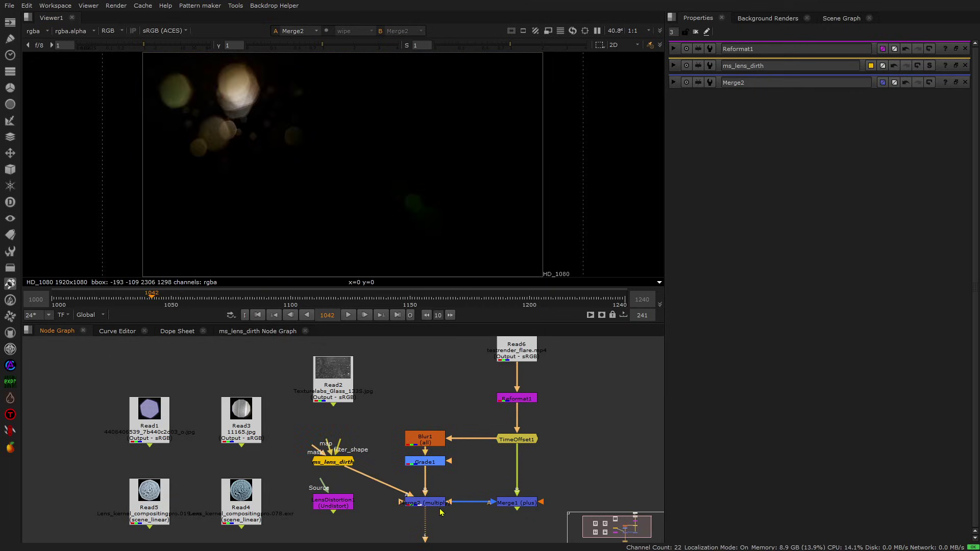
left_click(348, 315)
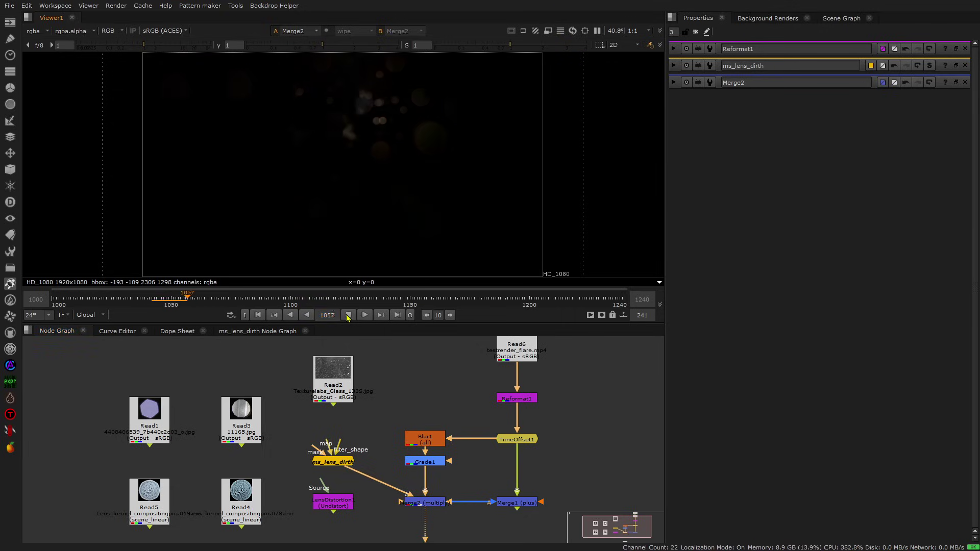
left_click_drag(190, 300, 149, 300)
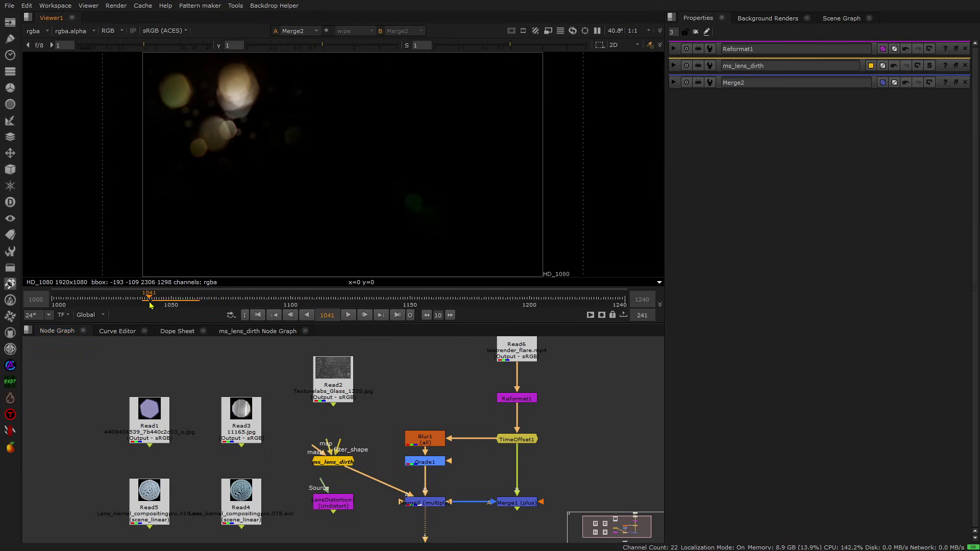
- View the Merge1 composite, play it from frame 1000, and return to frame 1040
left_click(514, 504)
key("1")
left_click(259, 316)
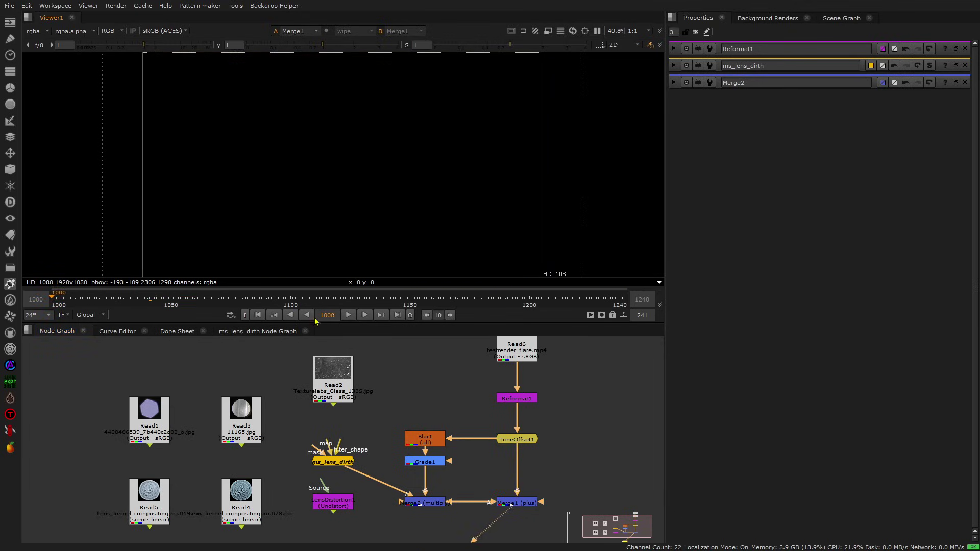
left_click(348, 316)
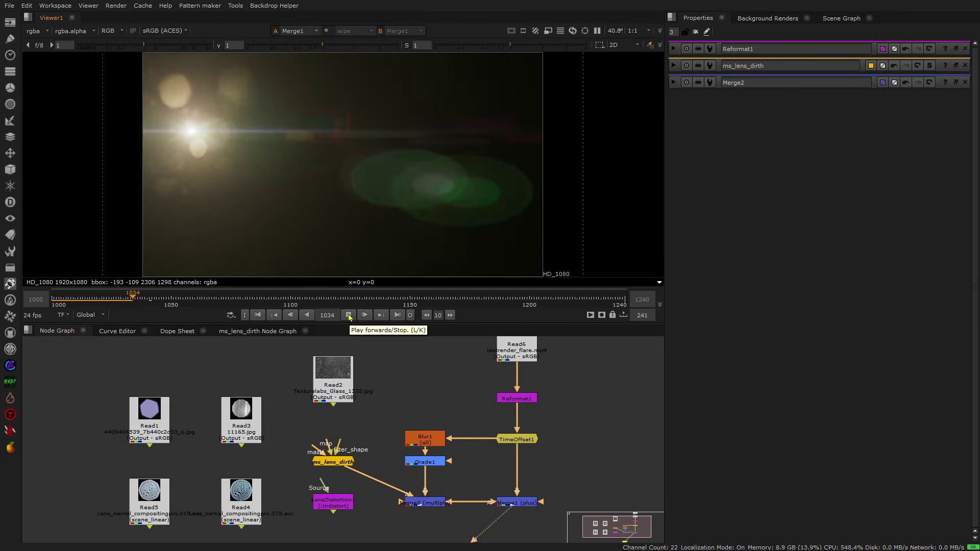
left_click(349, 315)
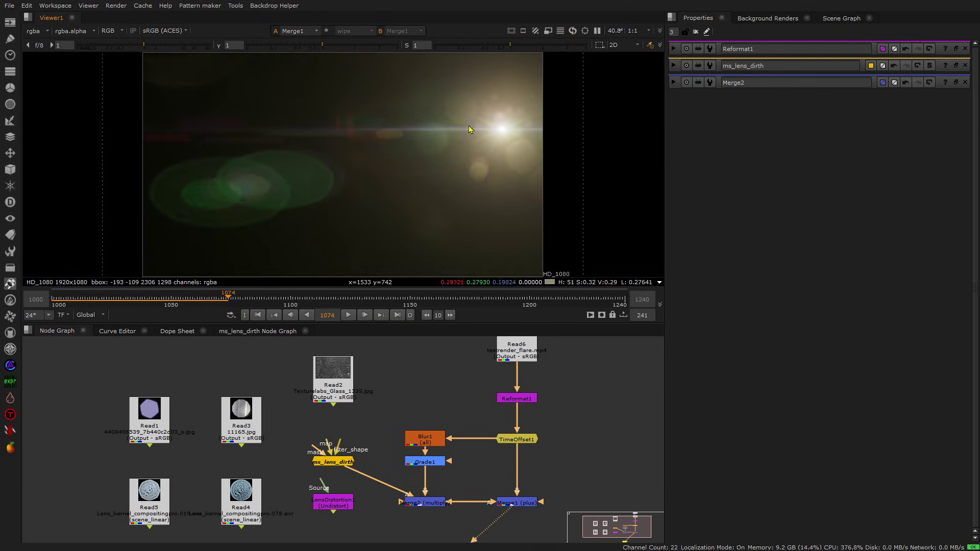
left_click_drag(230, 305, 147, 304)
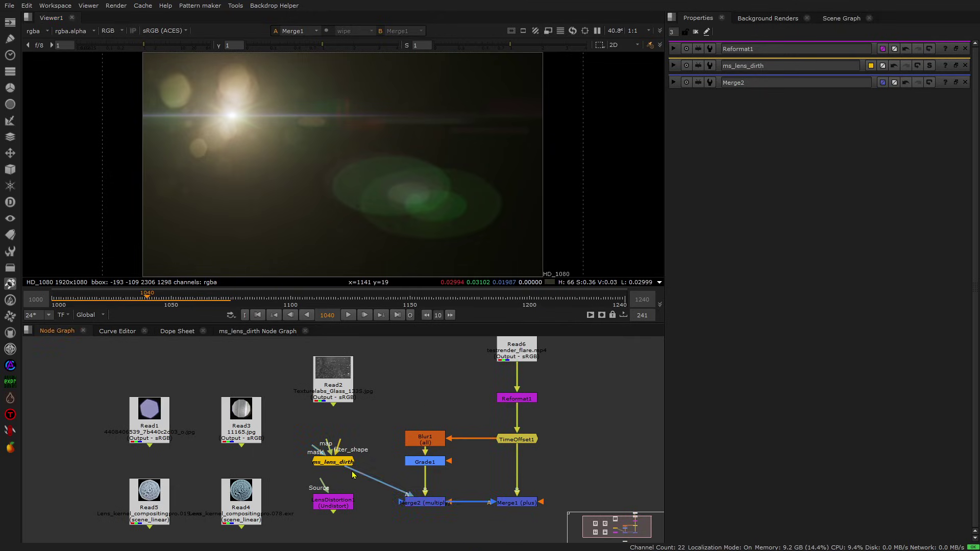
- Disconnect ms_lens_dirth from Merge2, and view its output with its properties open
left_click_drag(352, 475, 382, 470)
double_click(327, 465)
key("1")
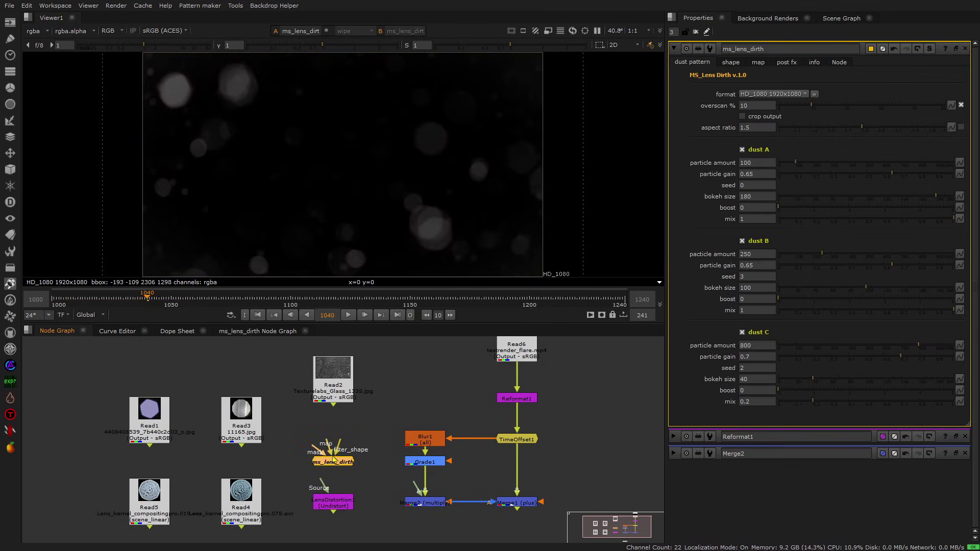
- Examine the frame edges of the dirt pattern, and toggle the overscan of ms_lens_dirth off and back on
key("minus")
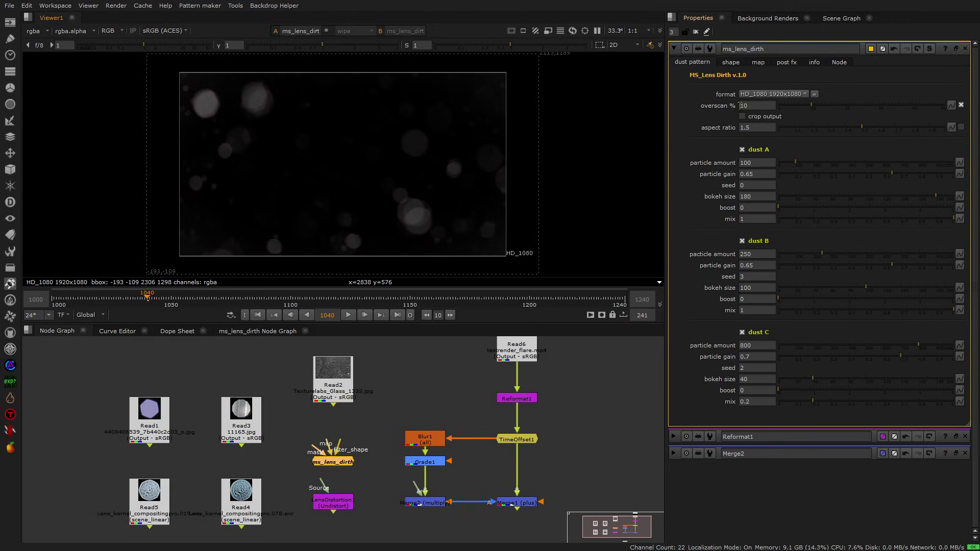
scroll(214, 99, "up", 6)
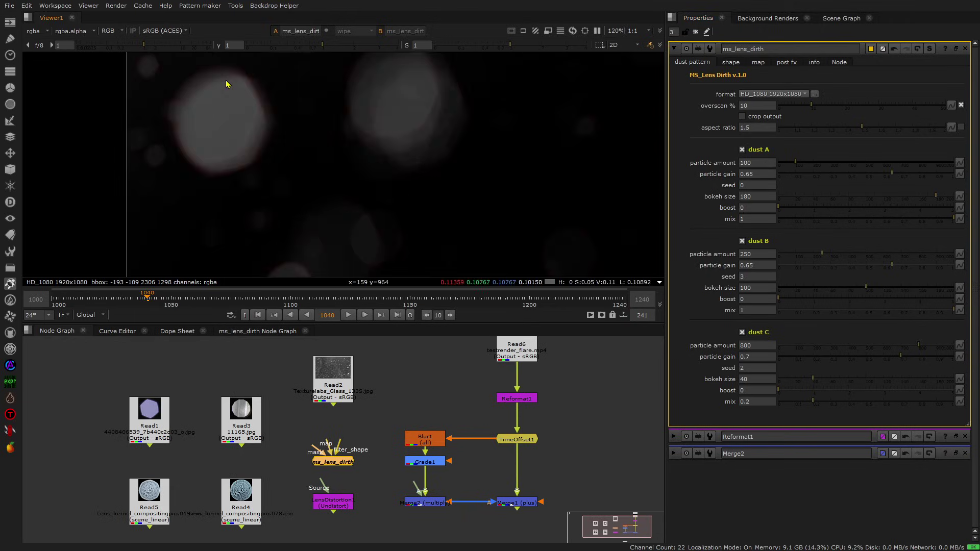
key("f")
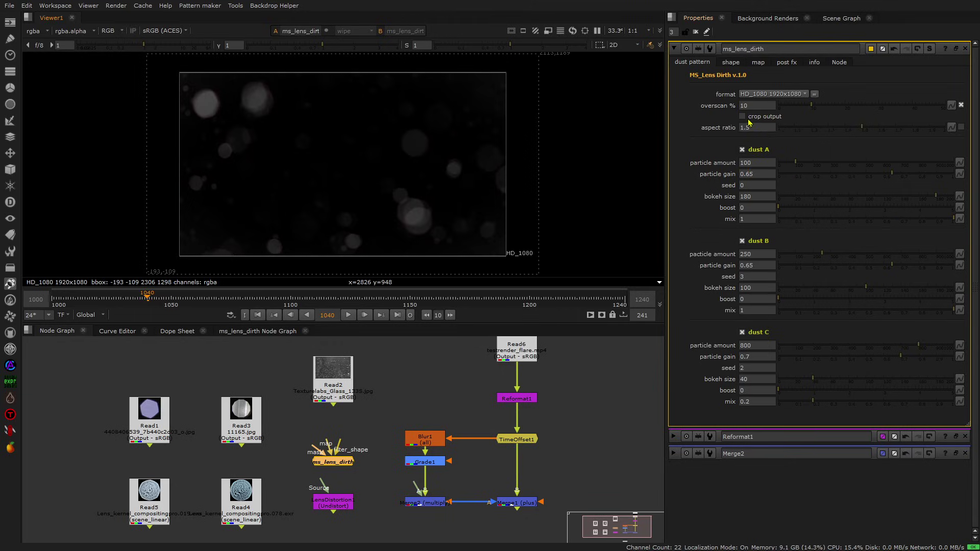
left_click(961, 106)
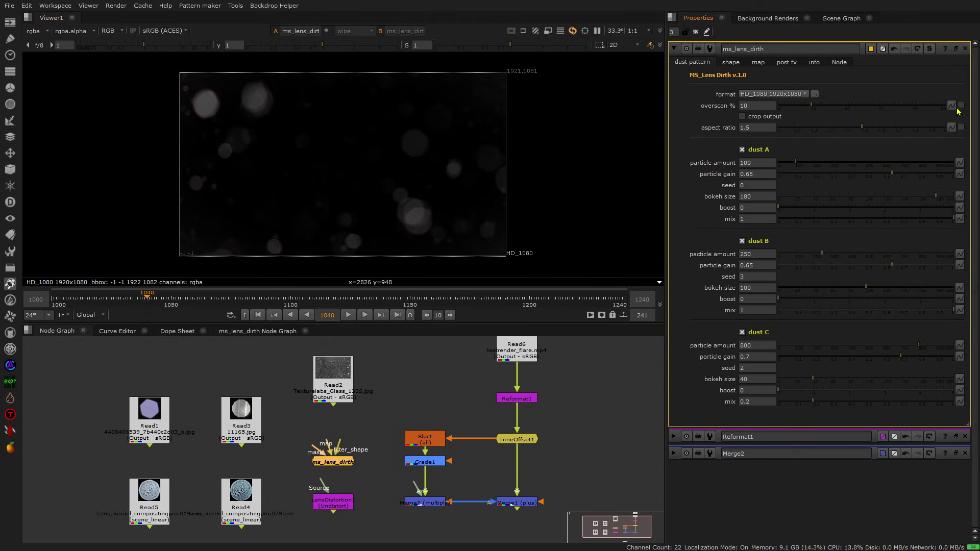
left_click(962, 105)
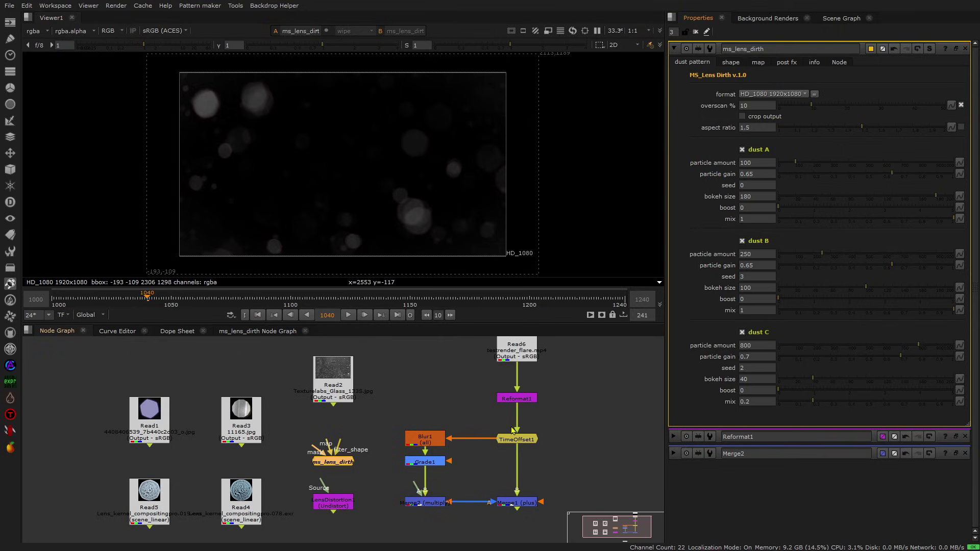
left_click(375, 464)
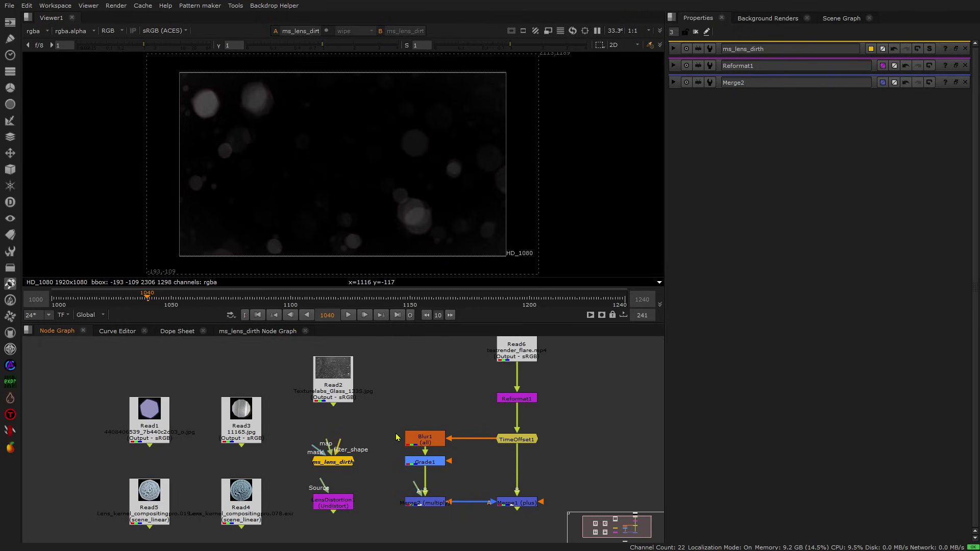
- Feed ms_lens_dirth into LensDistortion1 to view the undistorted pattern, and disconnect the two nodes again
double_click(335, 466)
left_click_drag(325, 486, 334, 461)
double_click(335, 505)
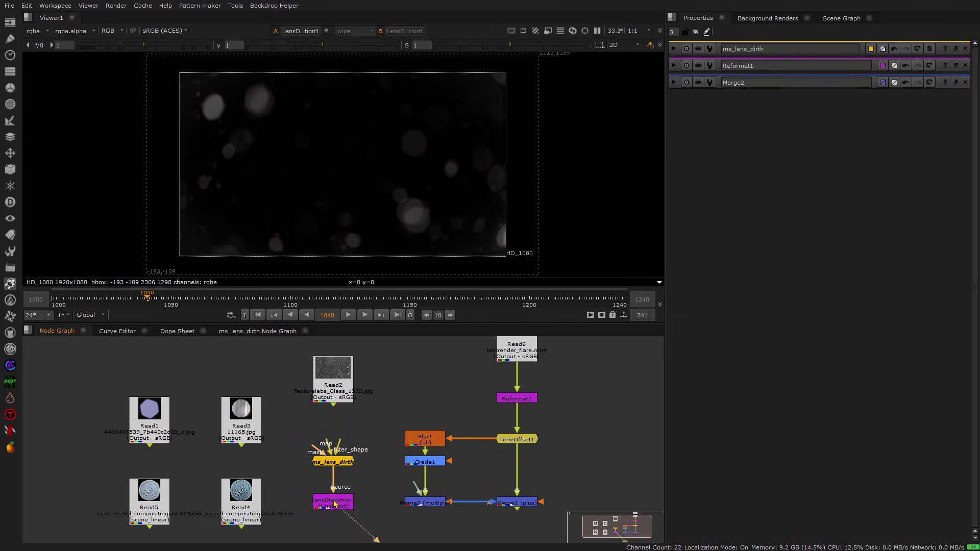
key("1")
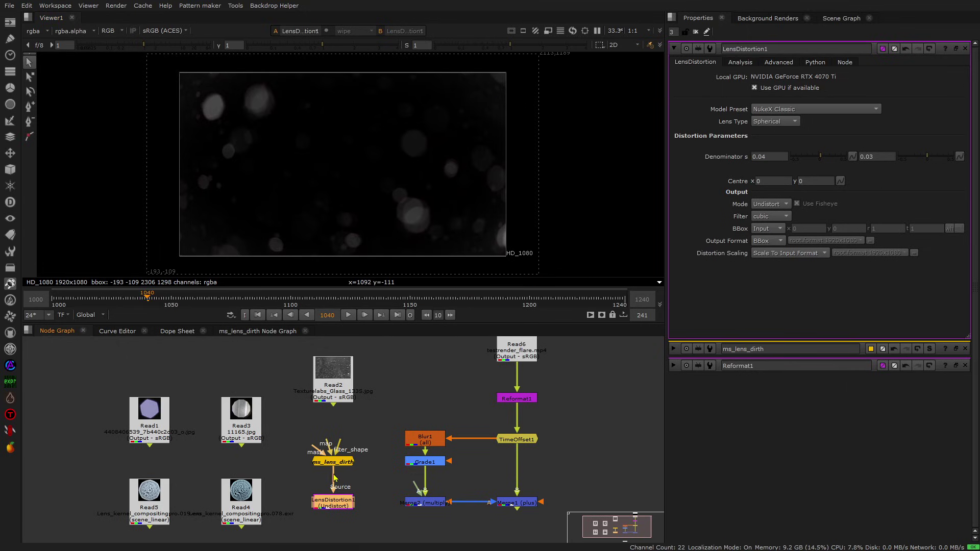
left_click_drag(335, 478, 351, 474)
- Enable crop output on ms_lens_dirth, and raise the viewer gain to 4.6 while viewing it
double_click(336, 463)
key("1")
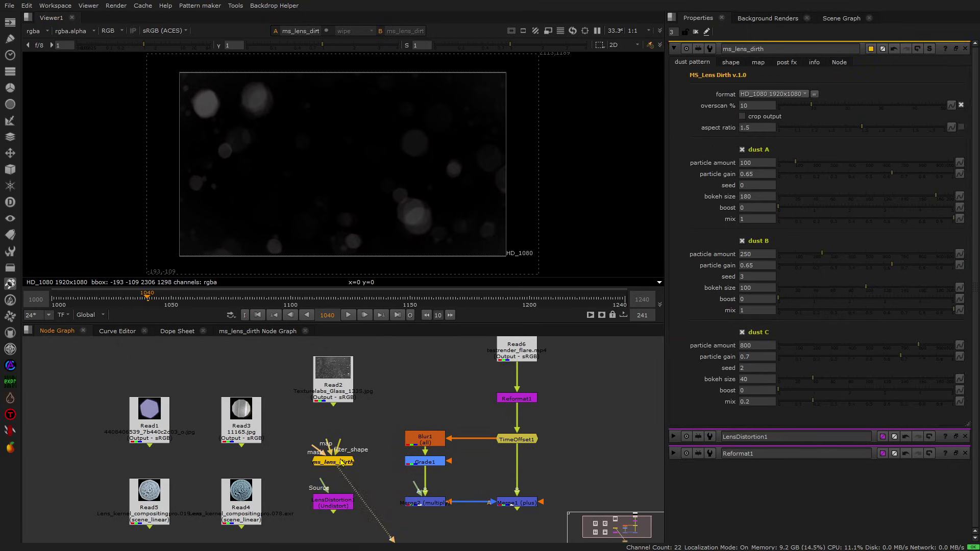
left_click(743, 117)
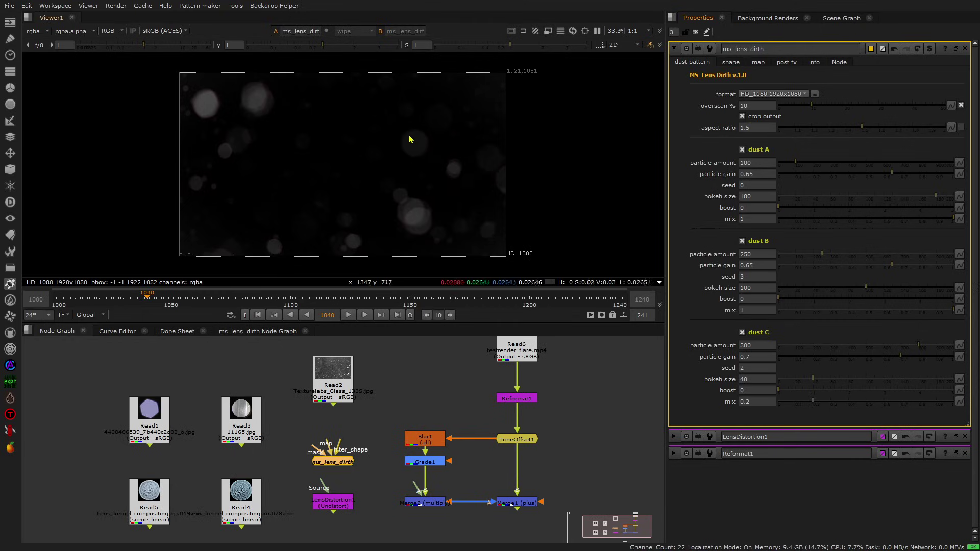
left_click_drag(157, 46, 169, 46)
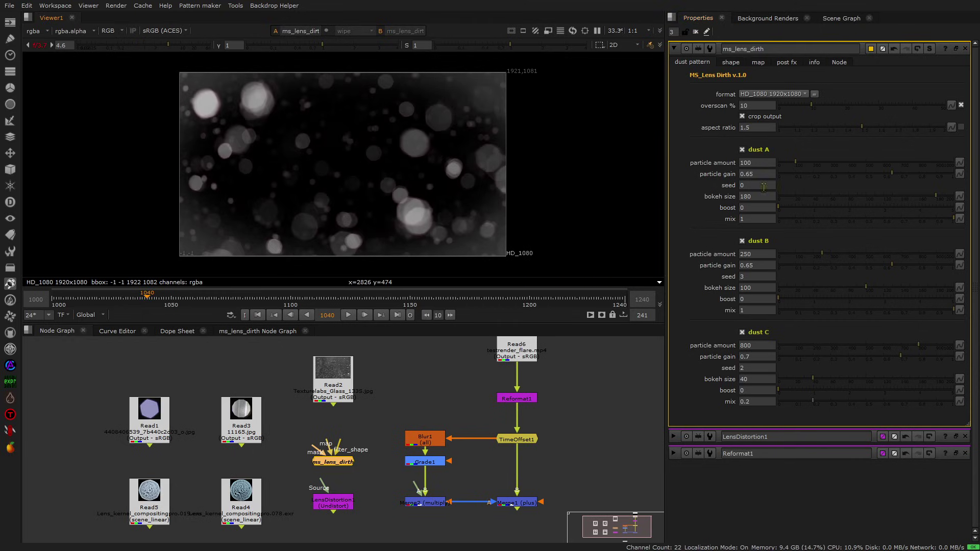
- Toggle dust A off and on, and isolate it by disabling dust B and dust C
left_click(742, 149)
left_click(743, 149)
left_click(743, 241)
left_click(743, 332)
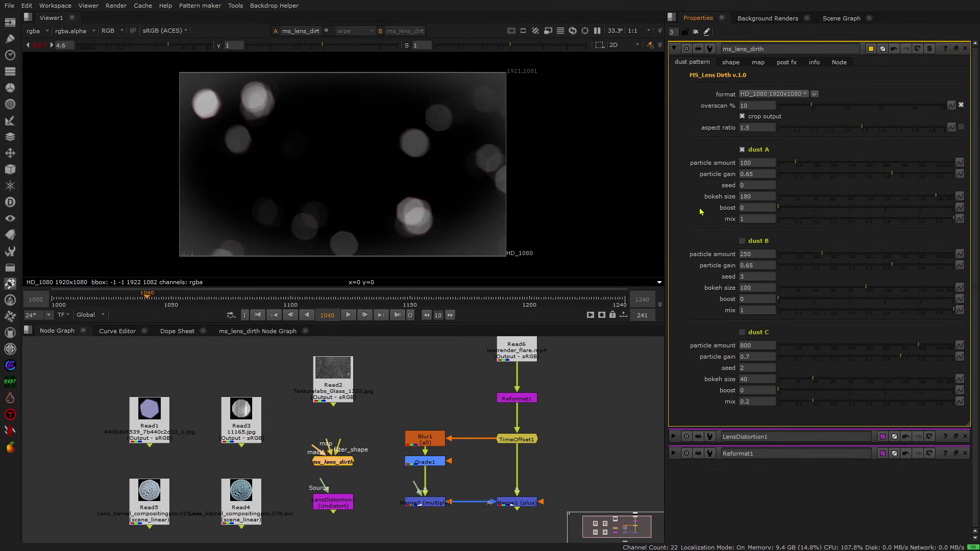
- Try a higher particle amount and a particle gain of about 0.745 for dust A, undoing both changes
left_click(746, 163)
key("Up")
key("Up")
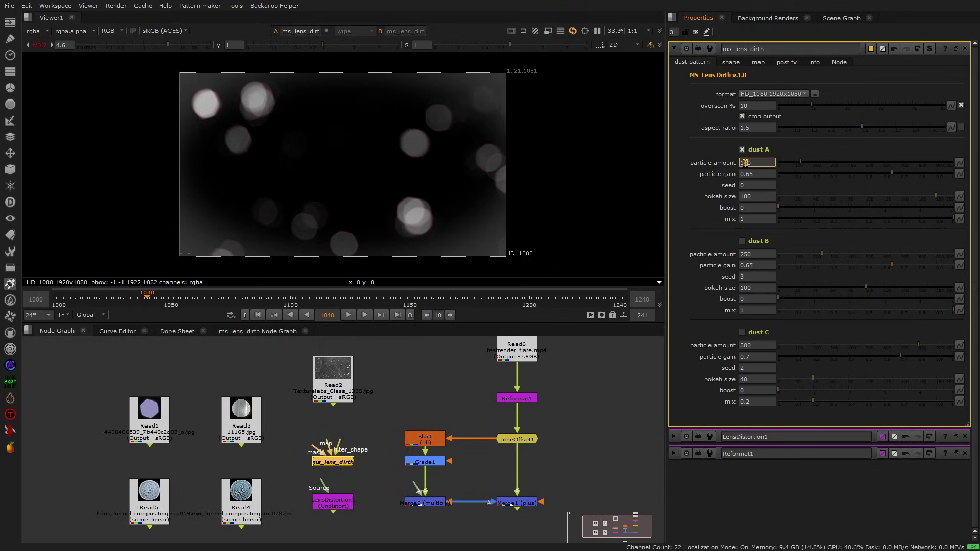
left_click(698, 163)
key("ctrl+z")
left_click_drag(892, 176, 910, 175)
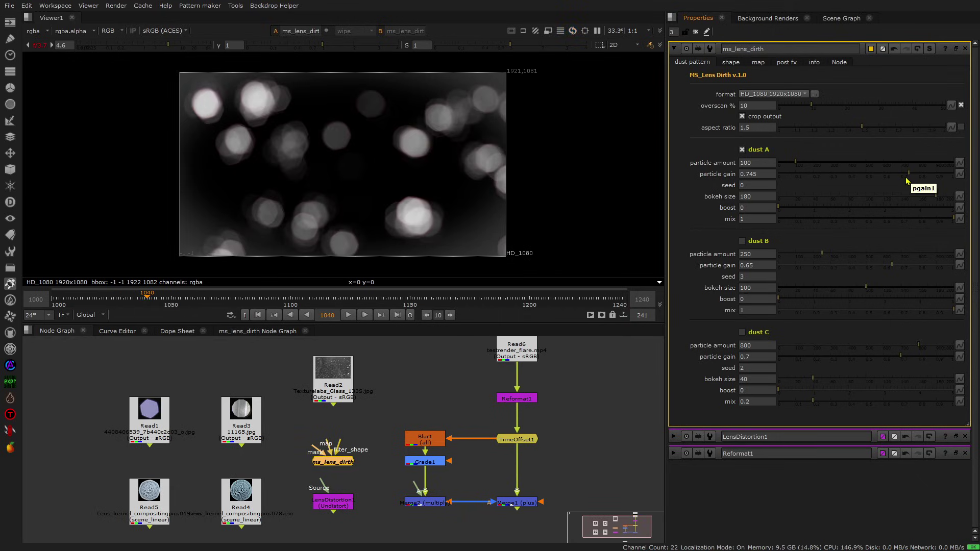
key("ctrl+z")
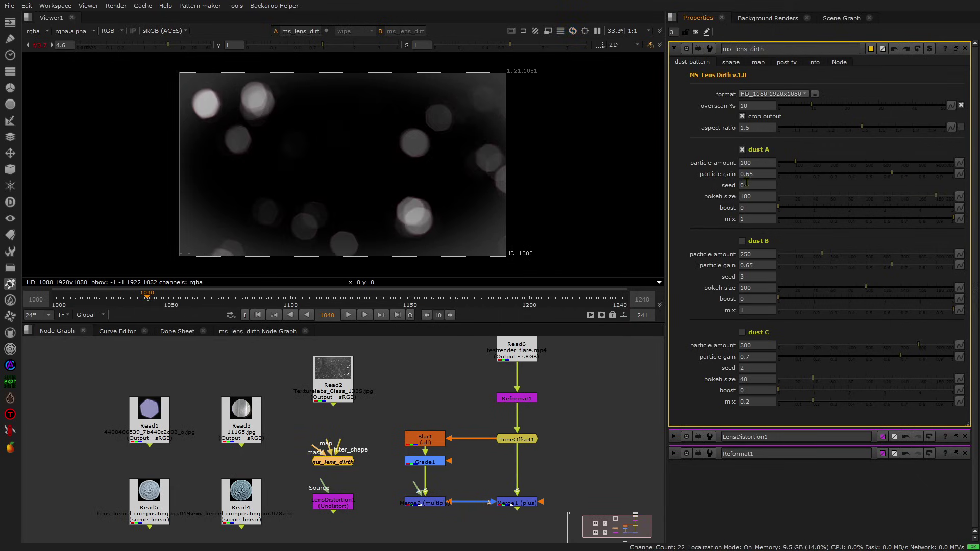
- Try other seed, bokeh size and boost values for dust A, restoring seed 0, bokeh size 180 and boost 0
left_click(763, 185)
key("Down")
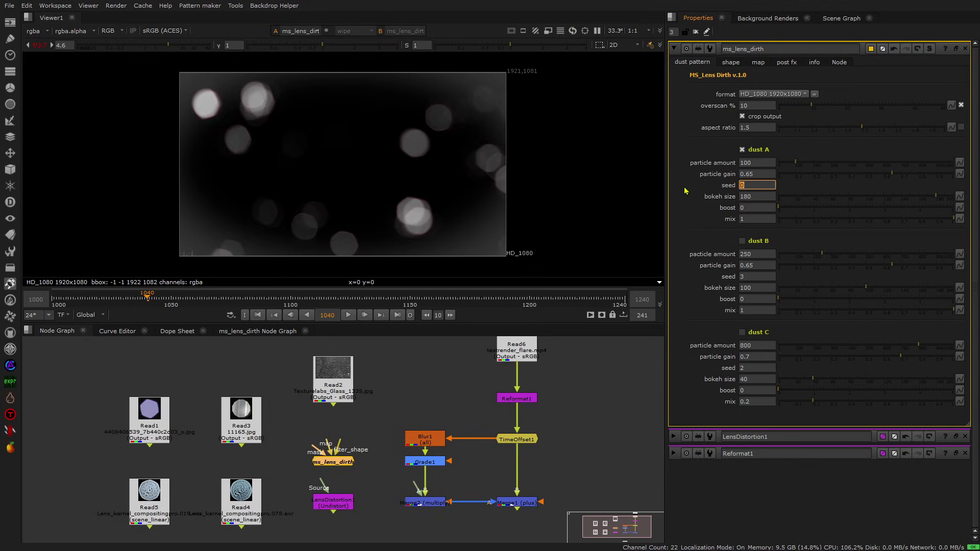
left_click(746, 196)
key("Down")
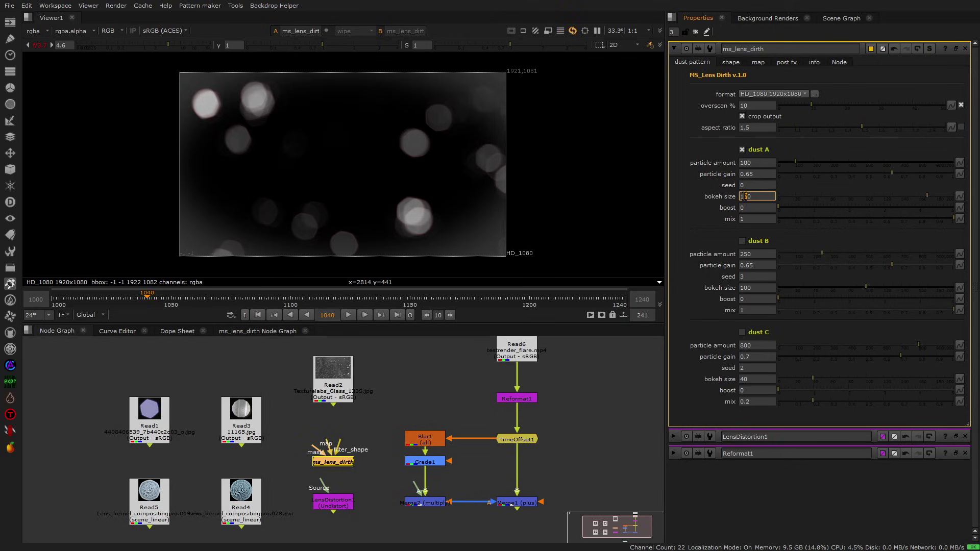
key("Up")
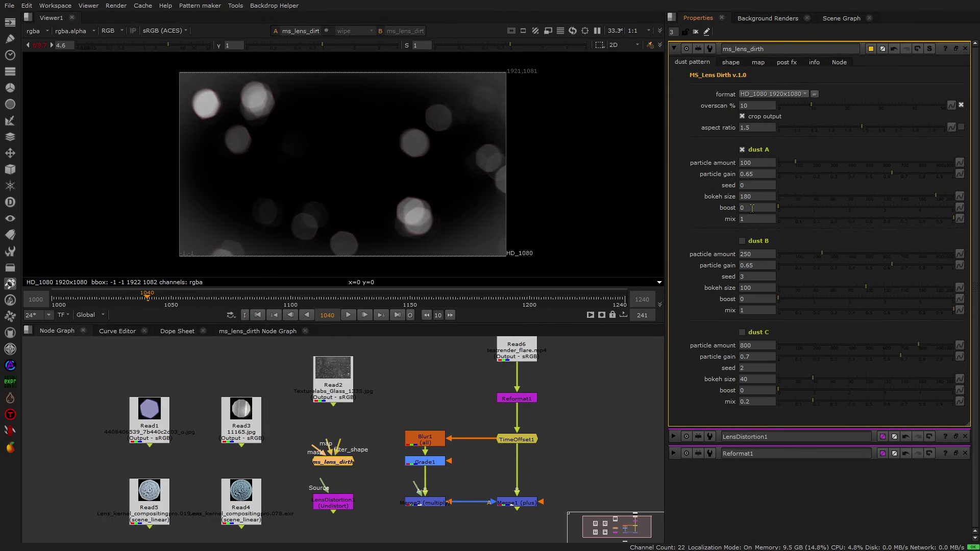
left_click(836, 208)
left_click(836, 208, "ctrl")
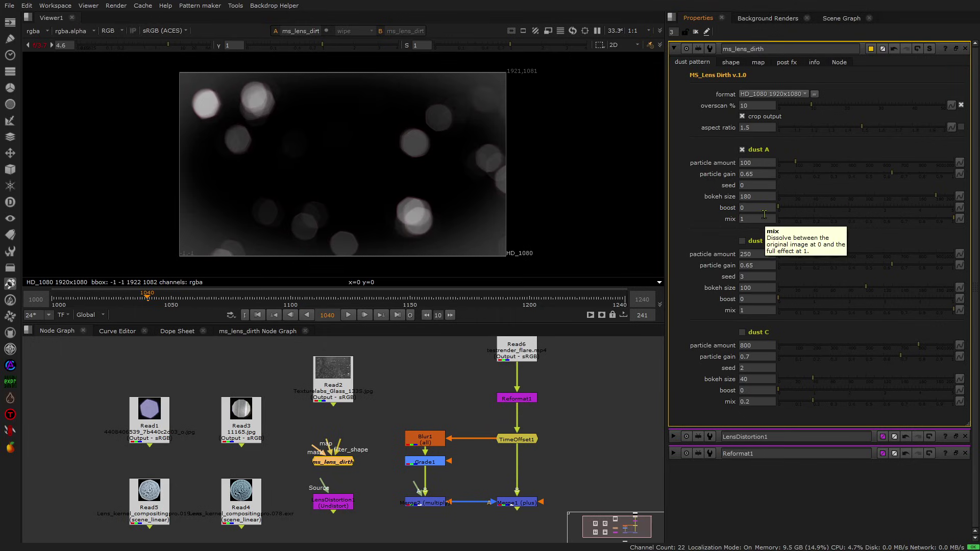
- Re-enable dust B and dust C, and open the shape settings of ms_lens_dirth with the bokeh in close view
left_click(756, 241)
left_click(754, 332)
left_click(731, 63)
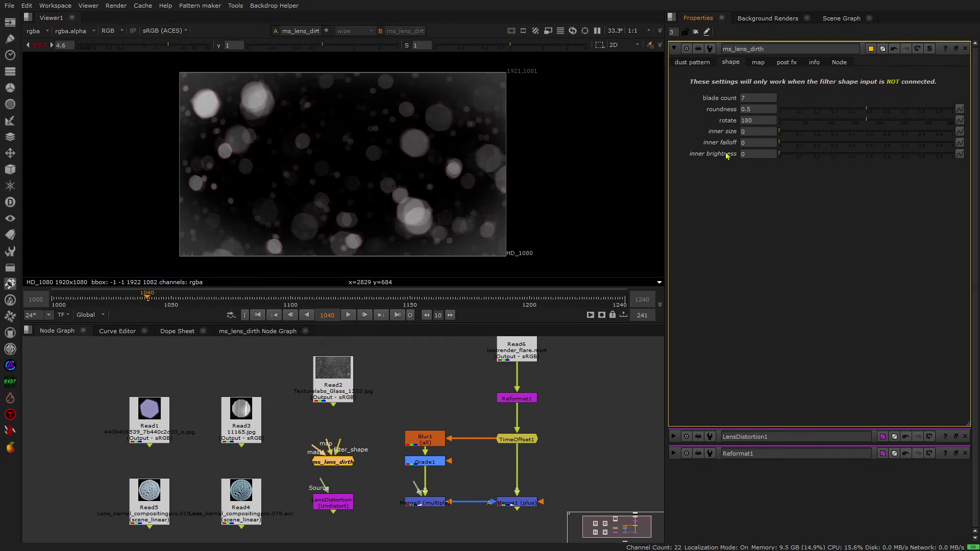
scroll(415, 157, "up", 7)
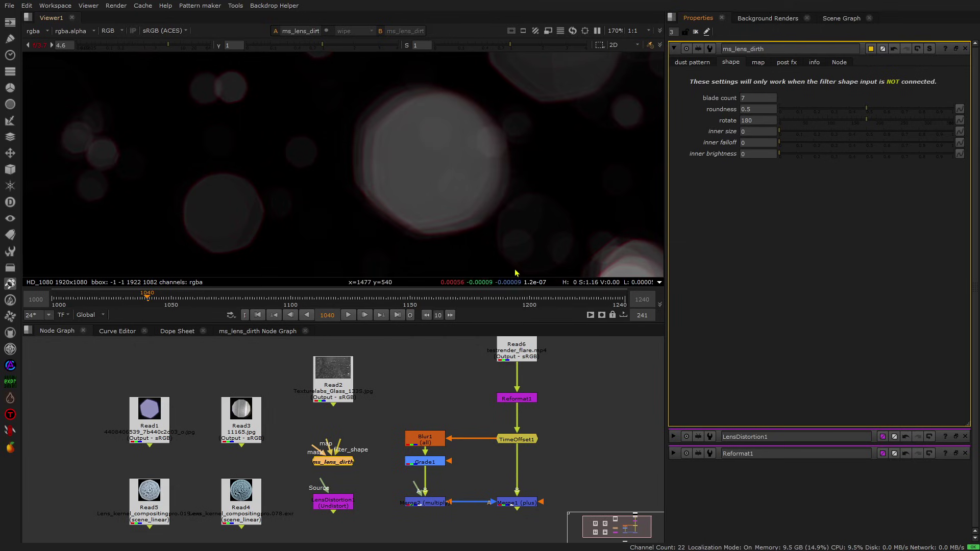
- Try the Read3, Read4 and Read5 images in turn as the filter_shape input of ms_lens_dirth, and disconnect it again
key("f")
left_click_drag(340, 442, 255, 423)
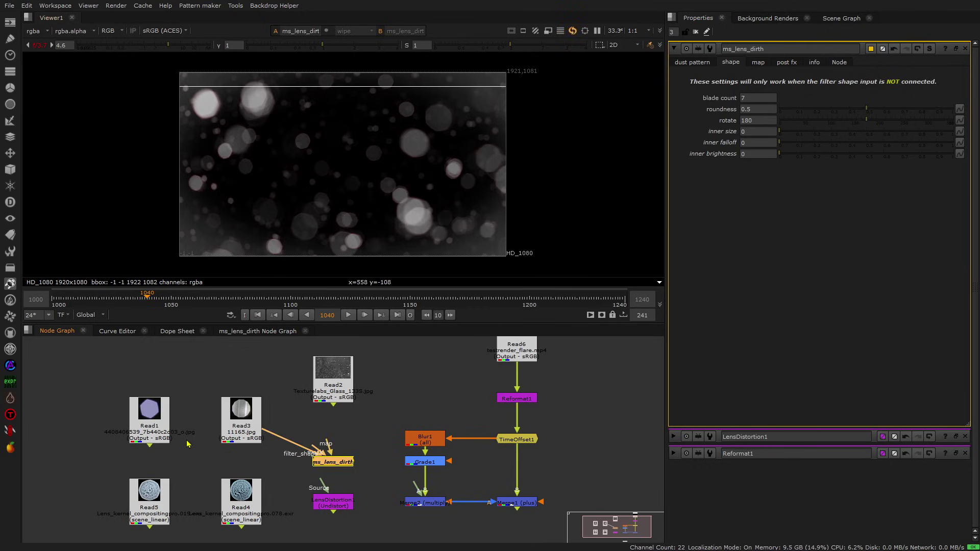
left_click_drag(312, 439, 255, 490)
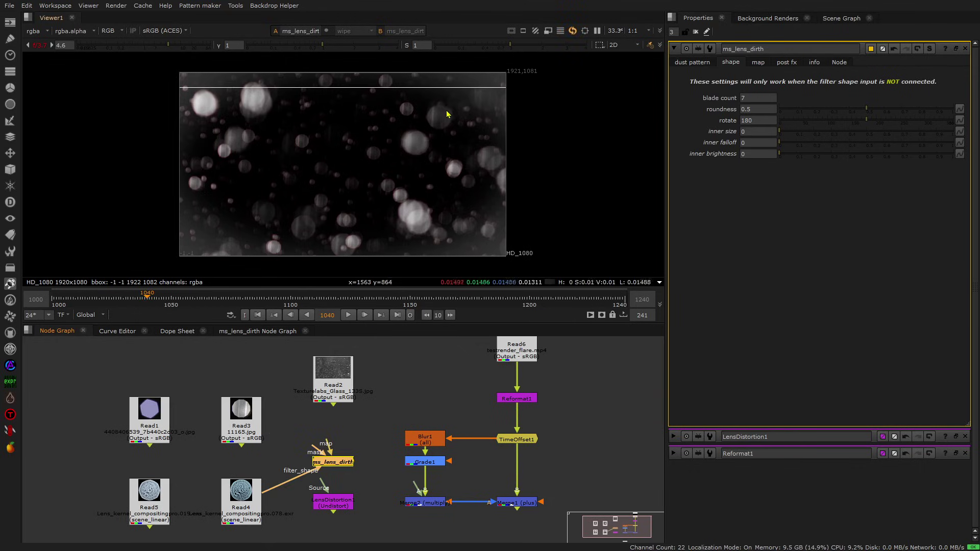
left_click_drag(286, 480, 171, 496)
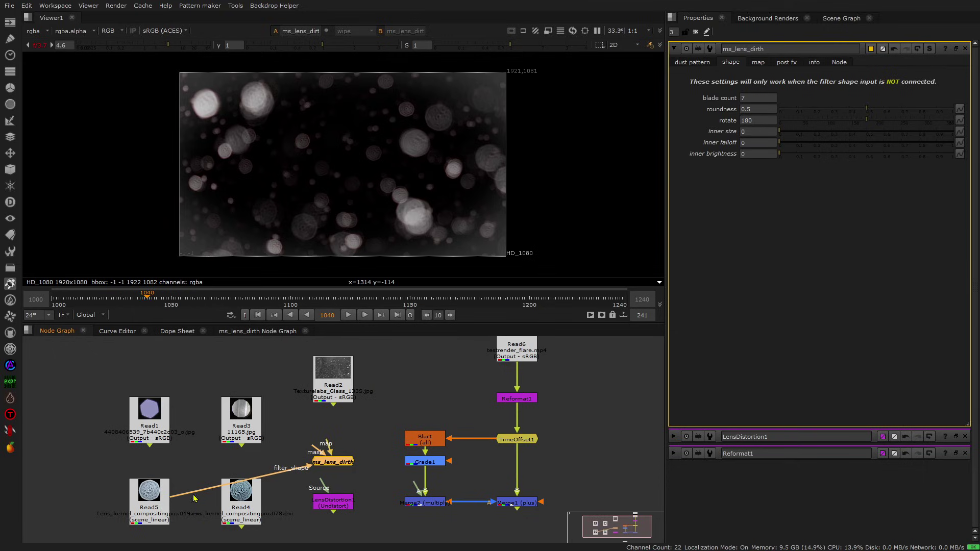
left_click_drag(194, 499, 345, 479)
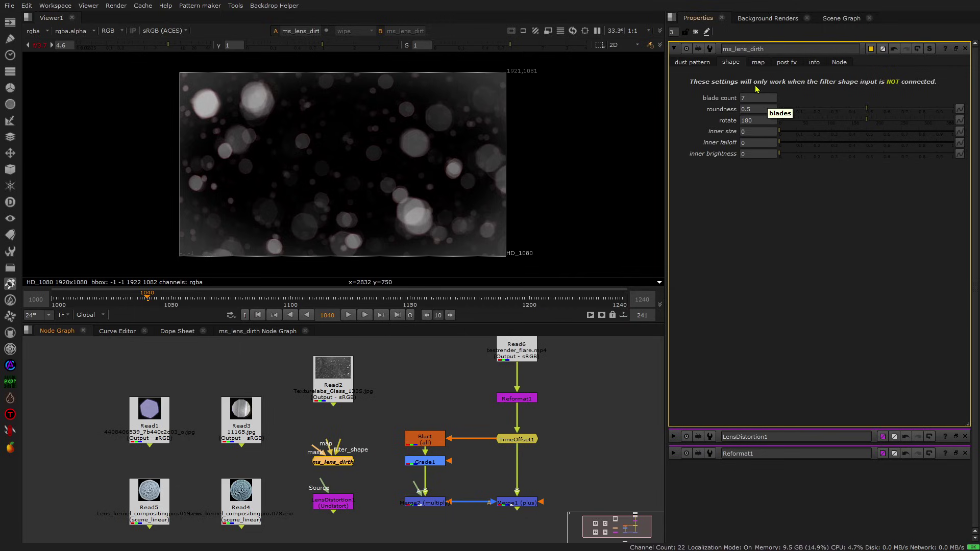
- Open the map settings of ms_lens_dirth and connect its map input to the Read2 glass texture
left_click(758, 64)
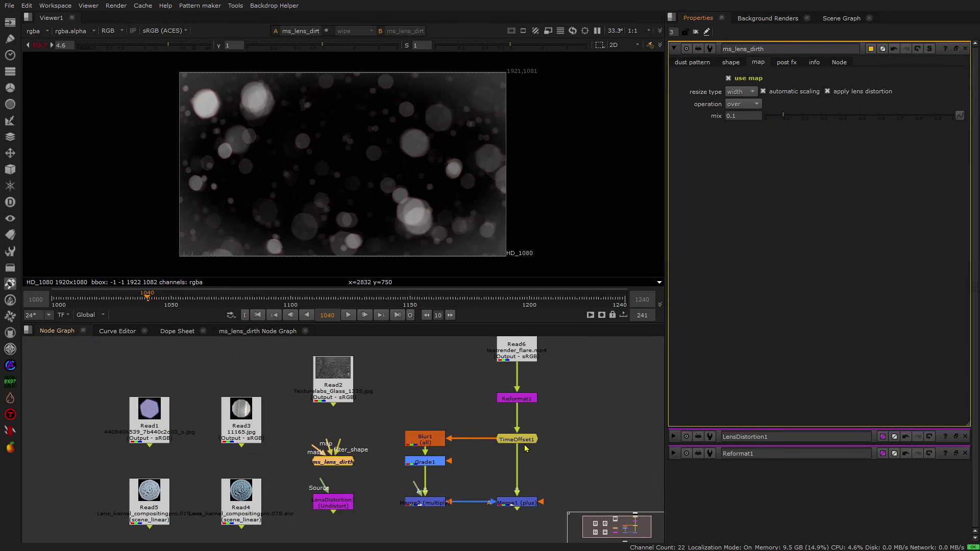
scroll(334, 449, "up", 2)
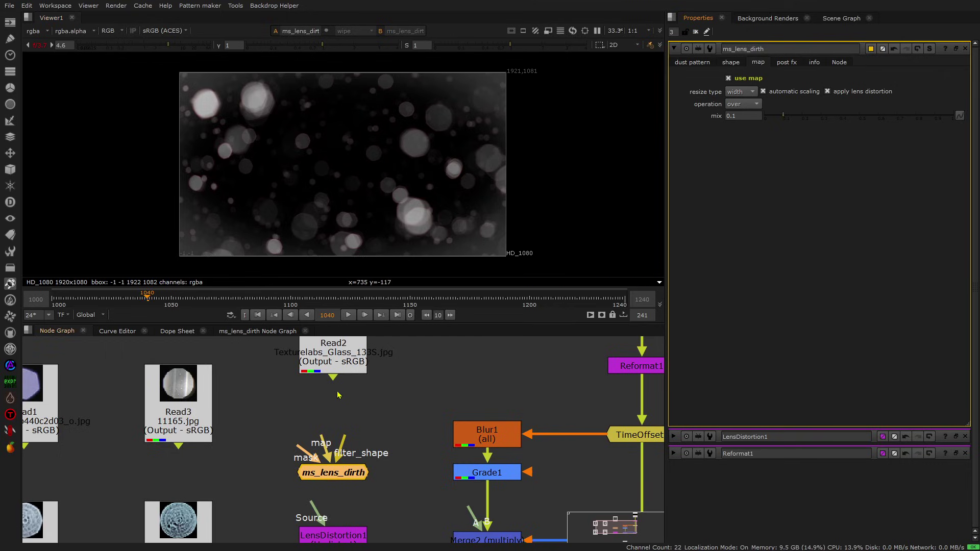
left_click_drag(326, 445, 335, 386)
double_click(344, 506)
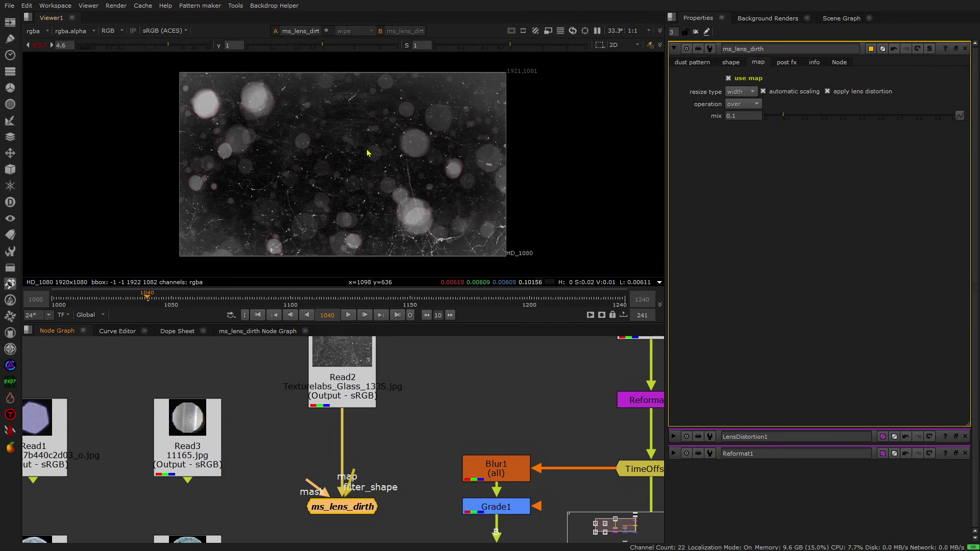
- Try the multiply operation for the map, and set it back to over
left_click(738, 105)
left_click(741, 113)
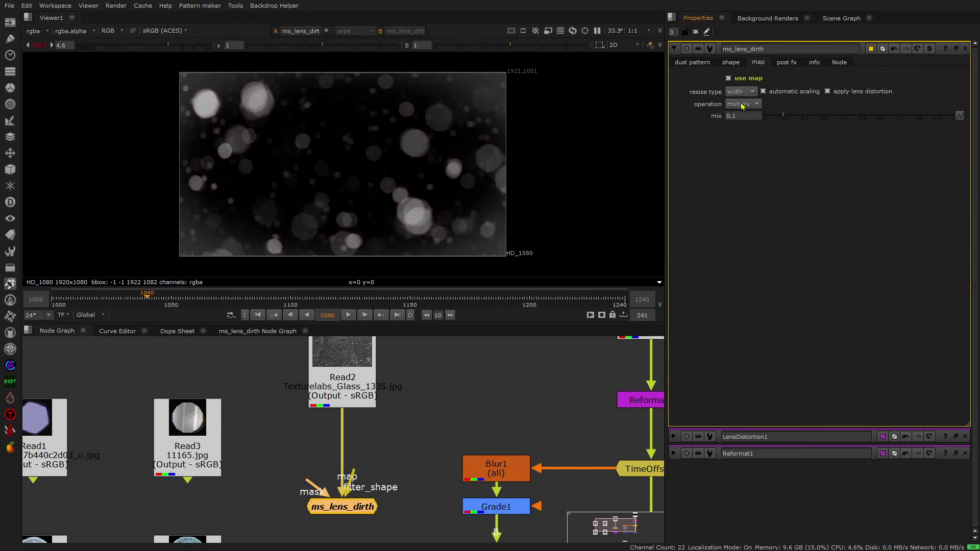
left_click(742, 105)
left_click(743, 101)
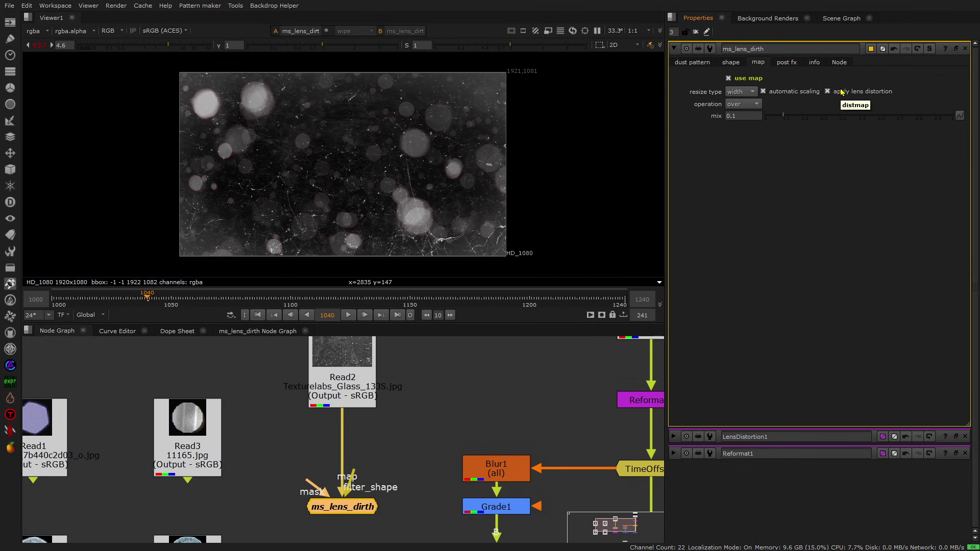
- Turn off output cropping in the dust pattern settings
left_click(693, 61)
left_click(743, 116)
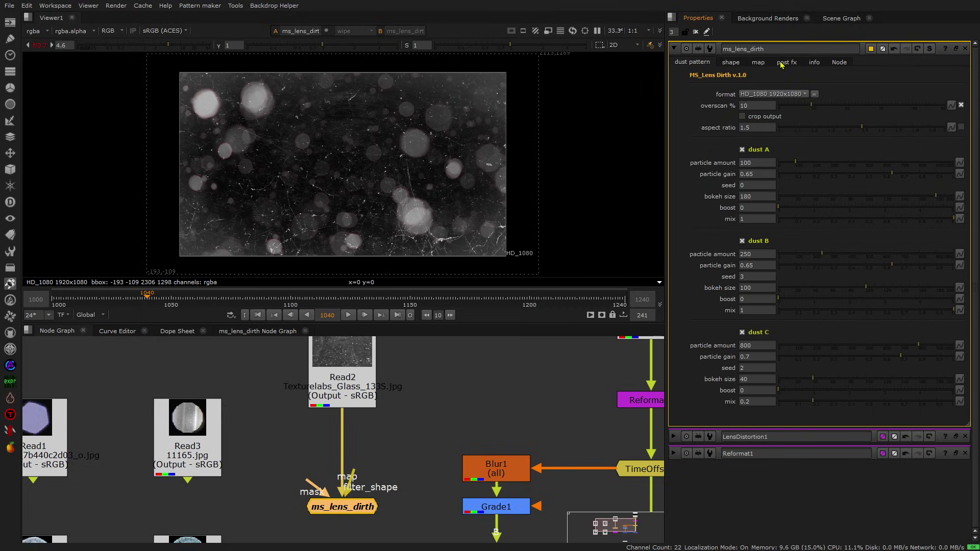
- Try the height resize type for the map, and set it back to width
left_click(762, 63)
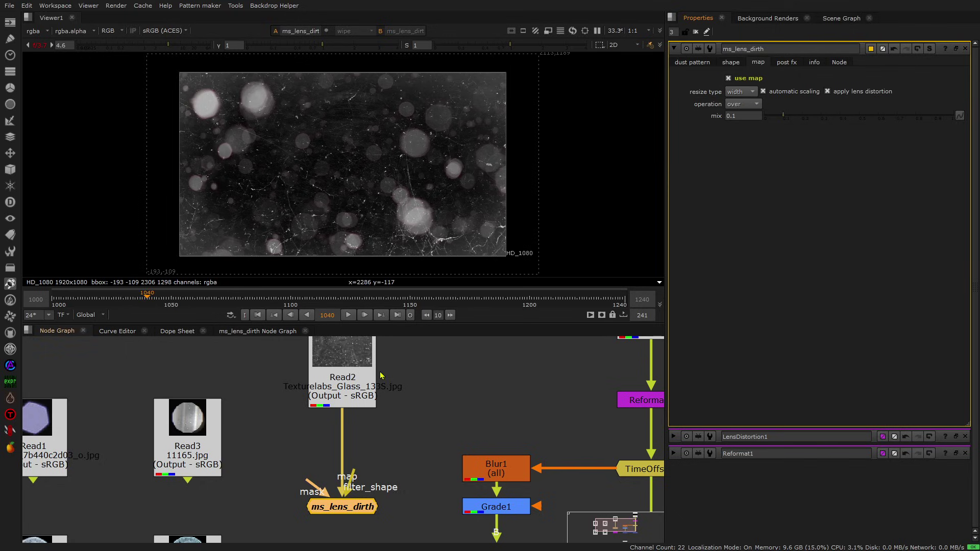
scroll(373, 392, "up", 1)
left_click_drag(284, 341, 413, 445)
left_click(401, 397)
left_click_drag(364, 512, 361, 489)
double_click(362, 492)
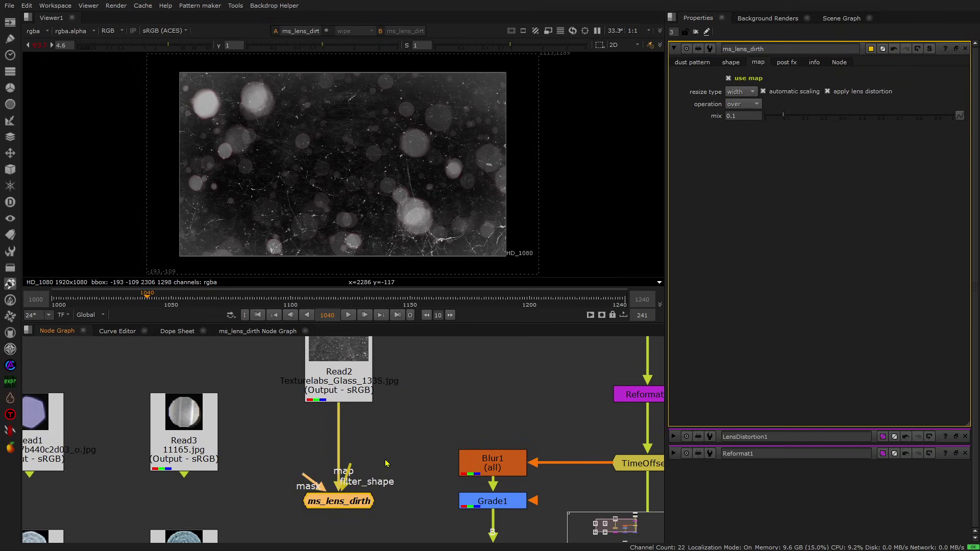
left_click(744, 93)
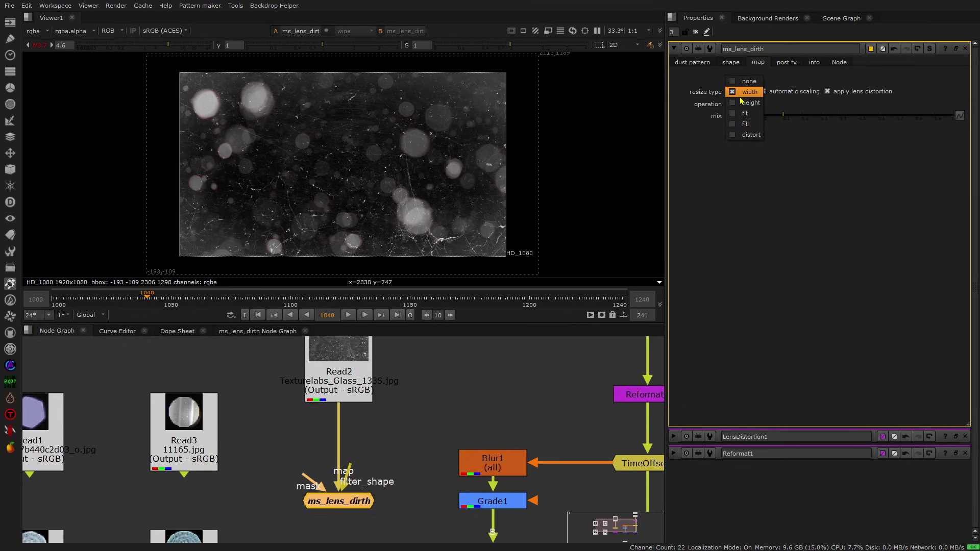
left_click(746, 103)
left_click(742, 93)
left_click(742, 85)
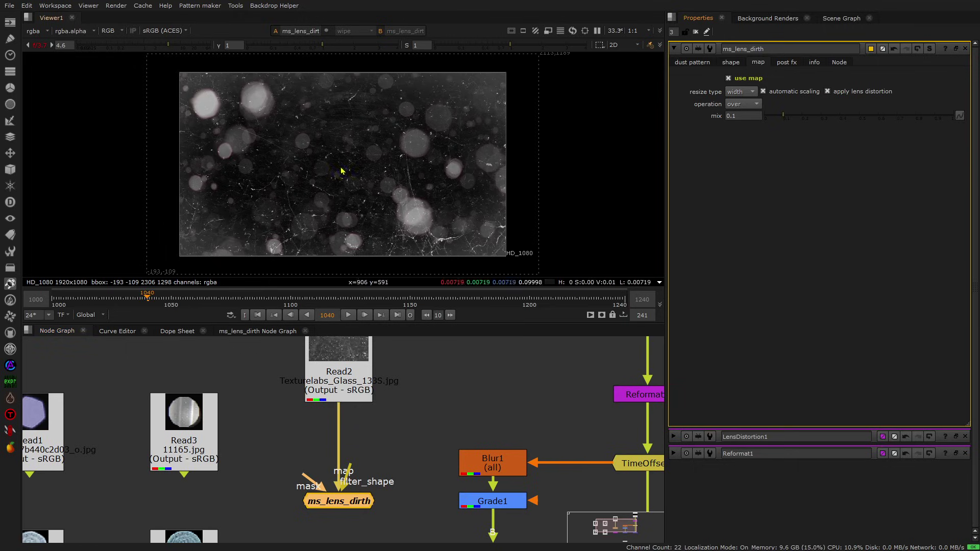
- Toggle the map's automatic scaling off and on, and check the overscan setting that it matches
left_click(763, 92)
left_click(762, 92)
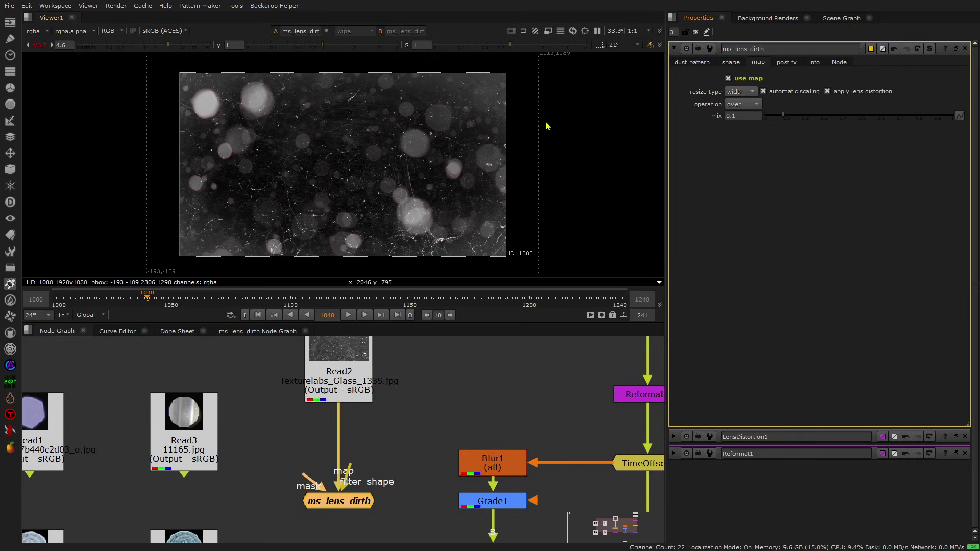
left_click(702, 63)
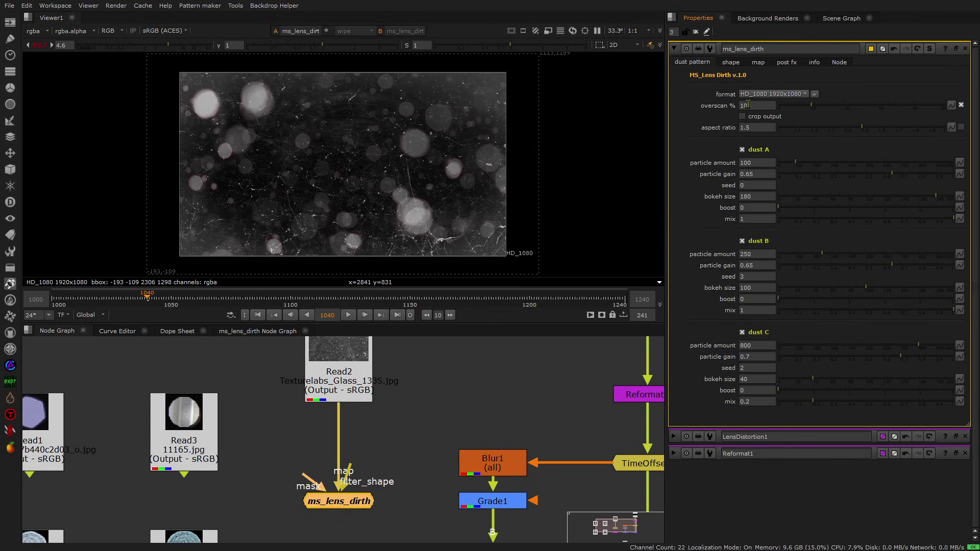
mouse_move(747, 105)
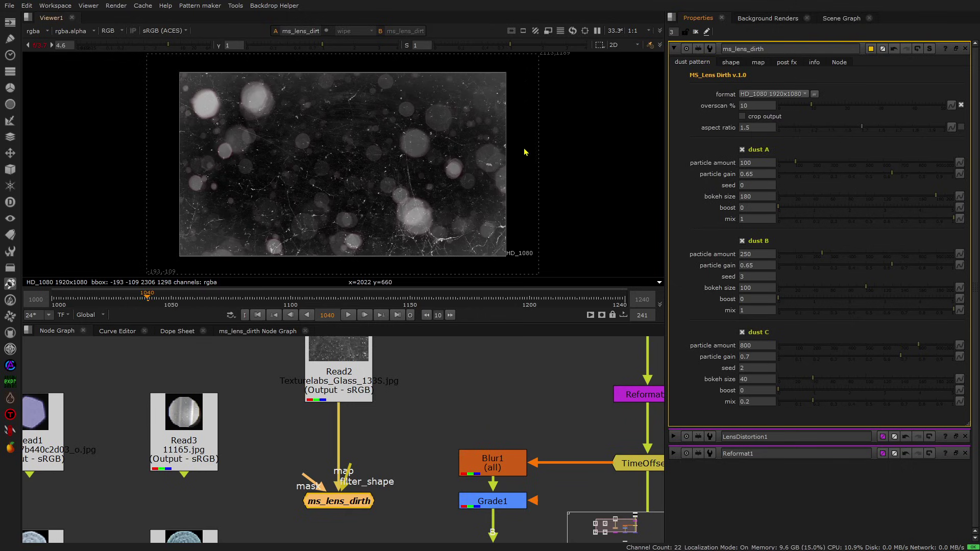
left_click(758, 62)
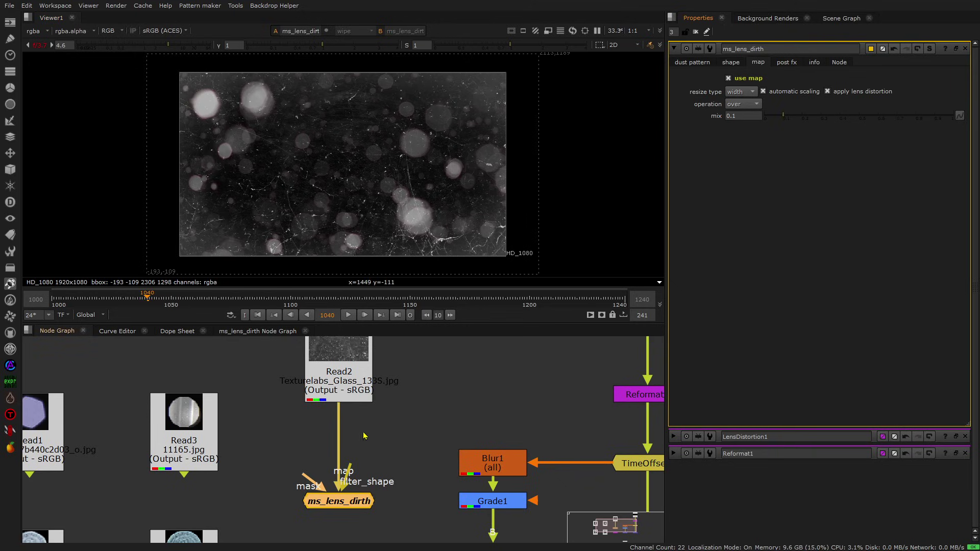
left_click_drag(341, 529, 344, 495)
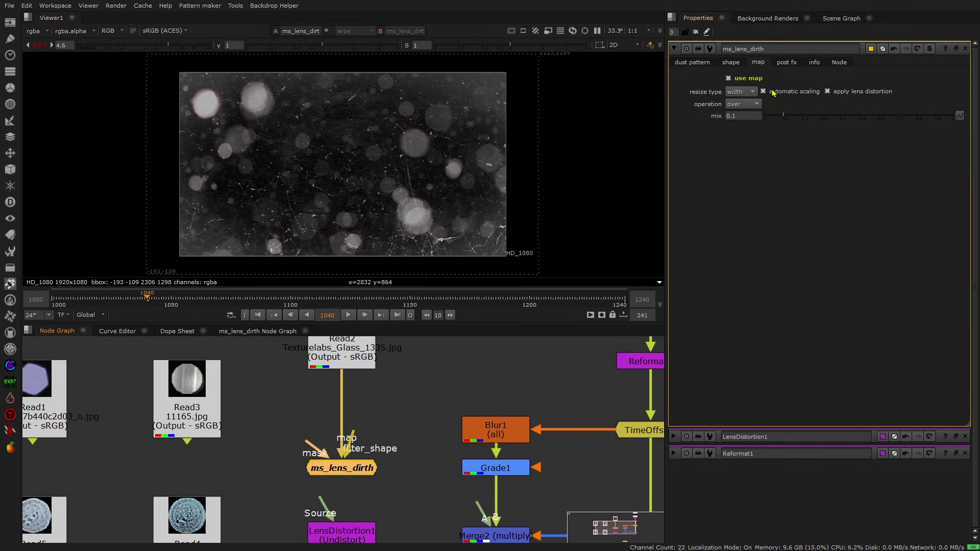
mouse_move(773, 94)
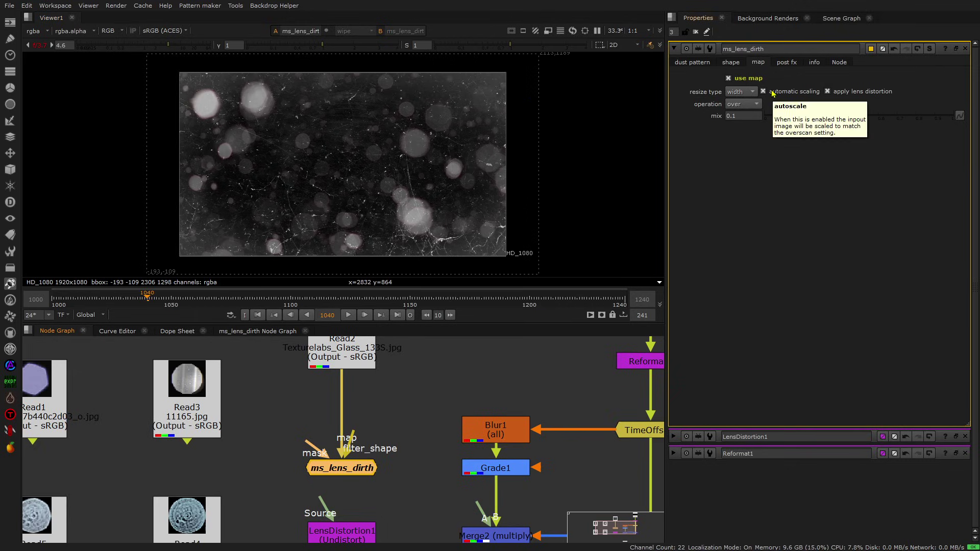
- Toggle the map's apply lens distortion option off and on, and enable lens distortion in the post effects
left_click(828, 93)
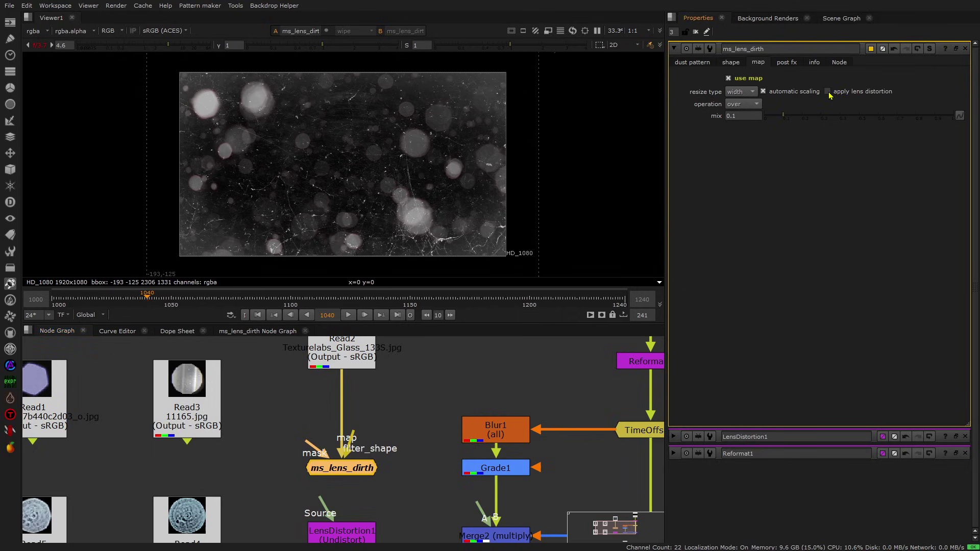
left_click(829, 94)
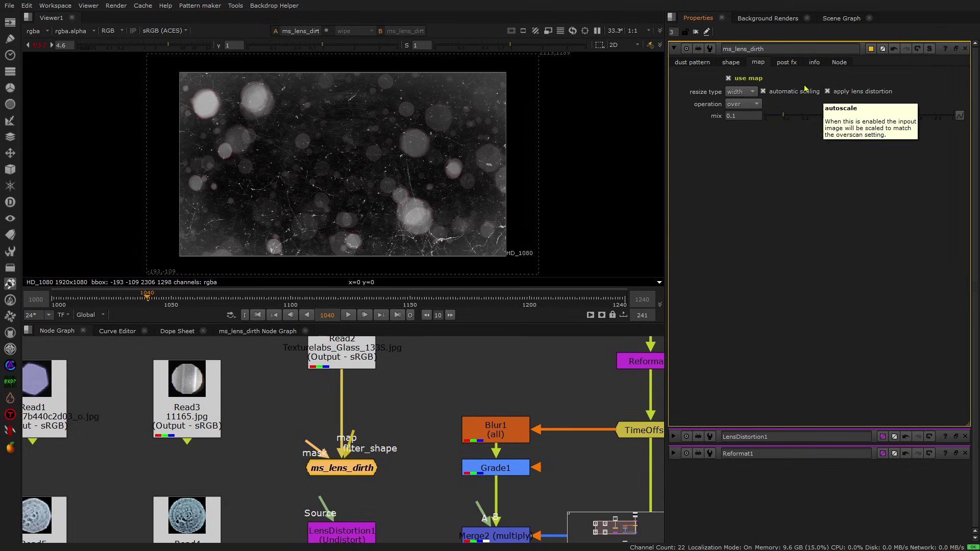
left_click(786, 63)
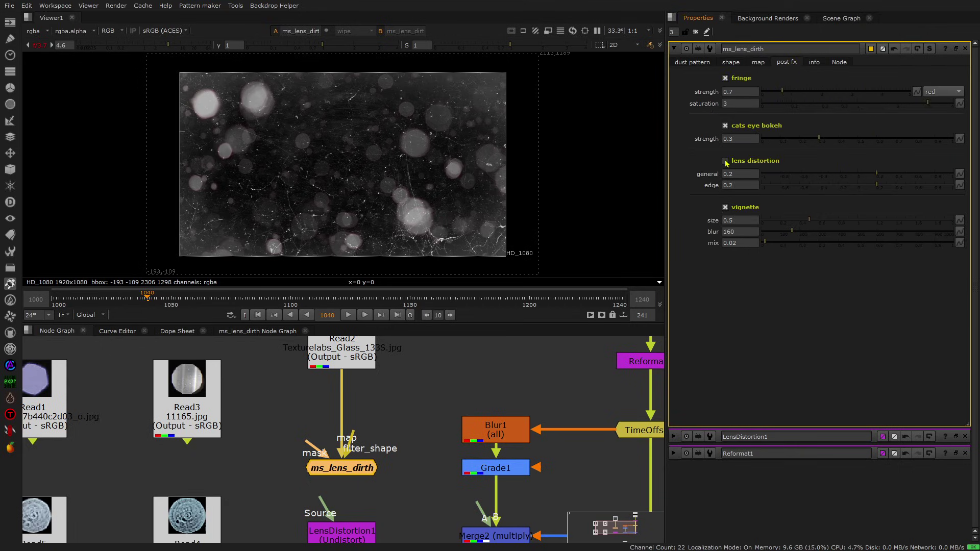
left_click(725, 161)
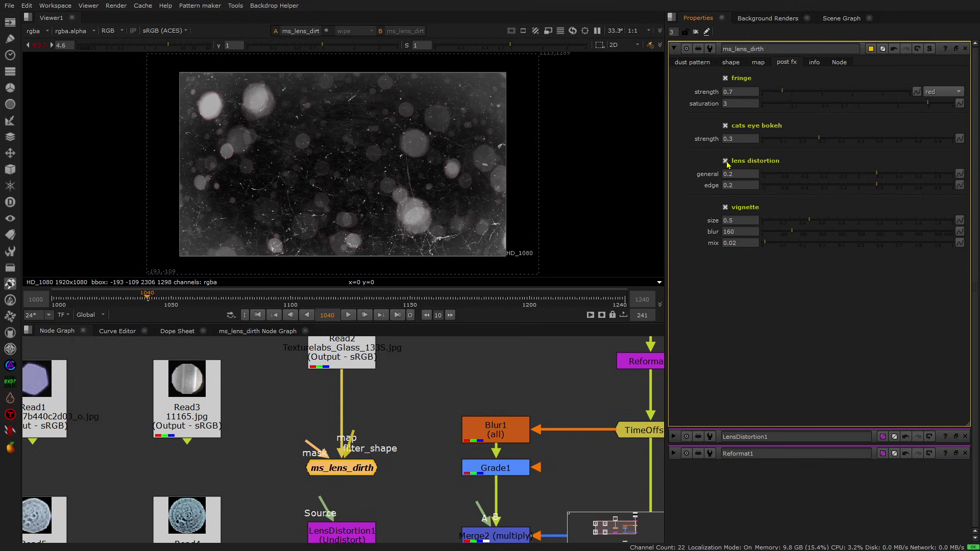
- Compare the map without and with apply lens distortion while the lens distortion effect is enabled, leaving the option on
left_click(757, 63)
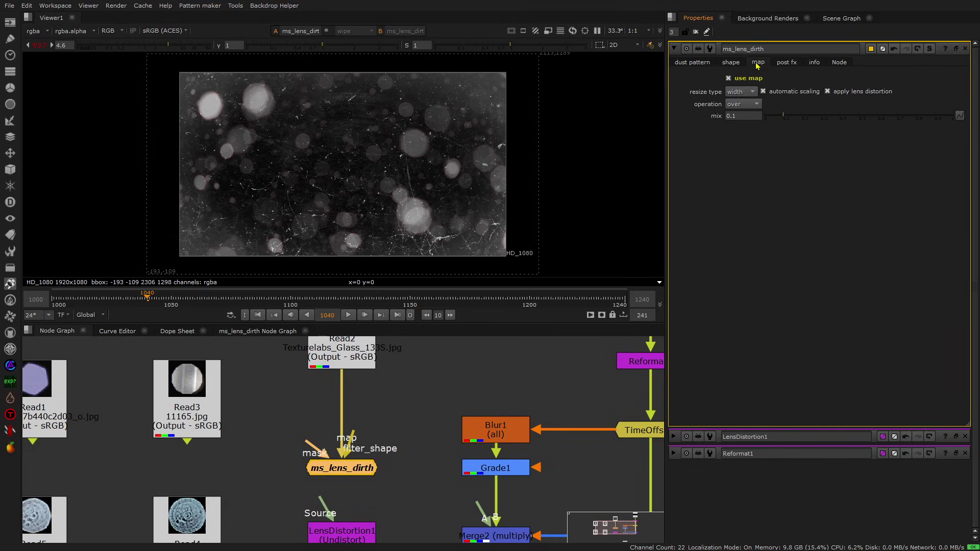
left_click(834, 94)
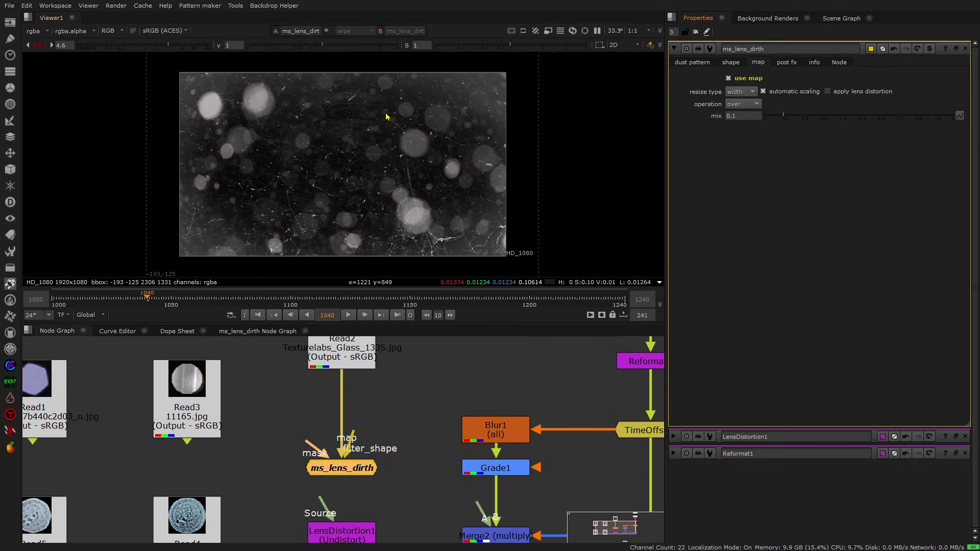
left_click(829, 93)
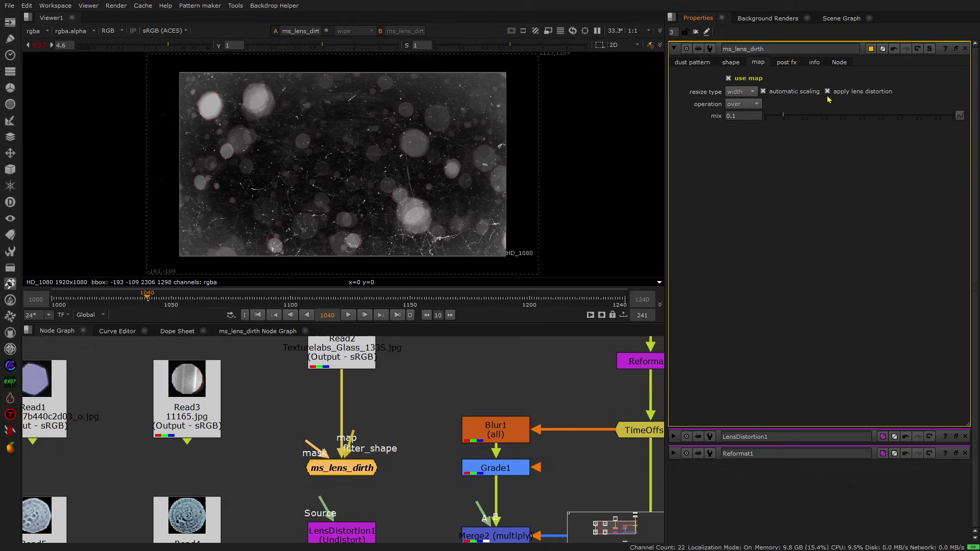
- Toggle the fringe effect off and on in the post effects, examining the bokeh edges in close view
left_click(786, 62)
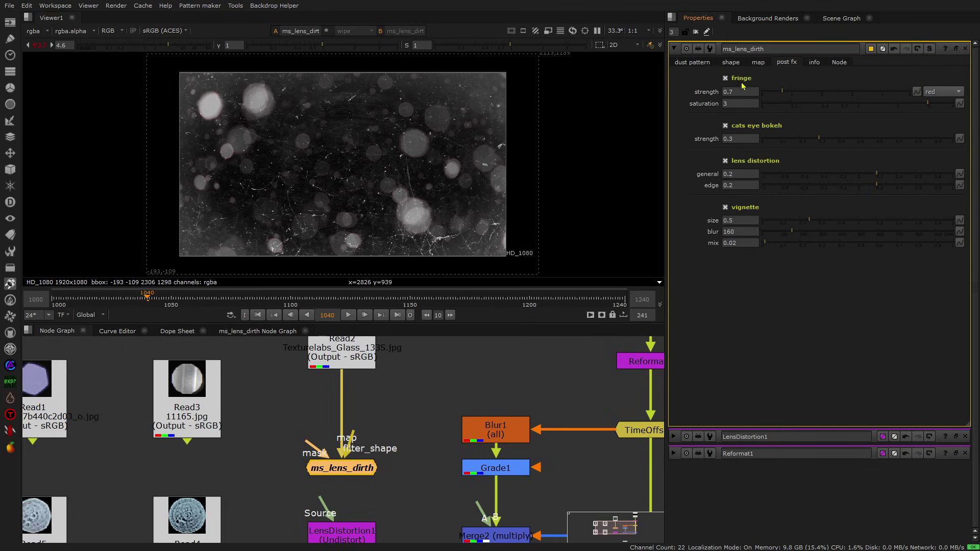
scroll(416, 139, "up", 8)
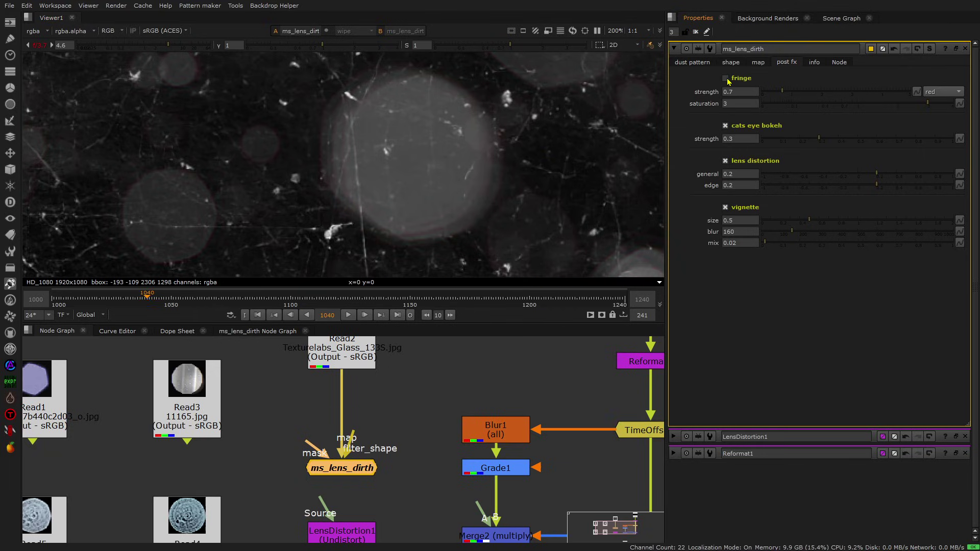
scroll(455, 91, "up", 3)
scroll(452, 87, "down", 3)
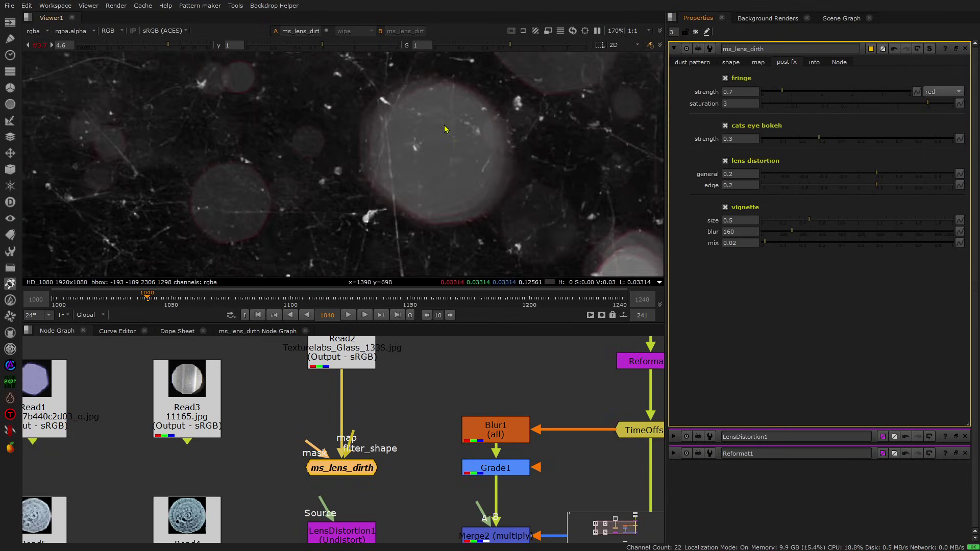
scroll(446, 127, "up", 3)
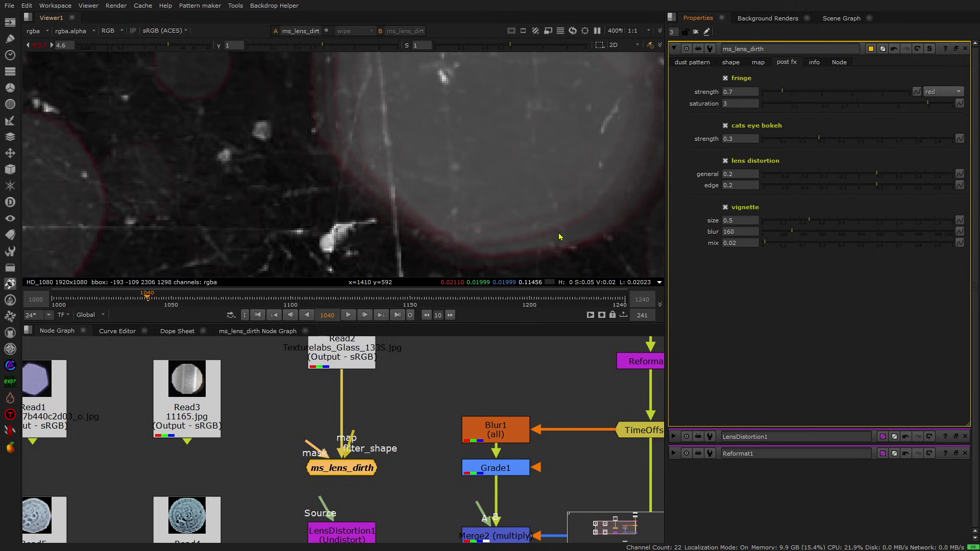
scroll(485, 179, "down", 1)
- Try the other fringe colour options, and set the colour back to red
left_click(942, 92)
left_click(945, 102)
left_click(941, 94)
left_click(942, 102)
double_click(726, 103)
left_click(952, 95)
left_click(939, 70)
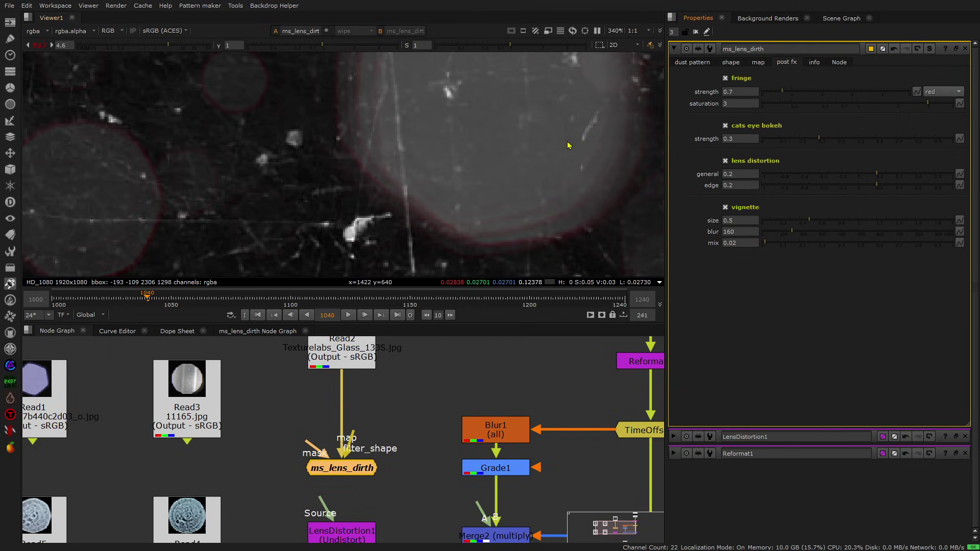
- Disable the map, and return to the post effects settings with the bokeh in closer view
scroll(561, 158, "down", 10)
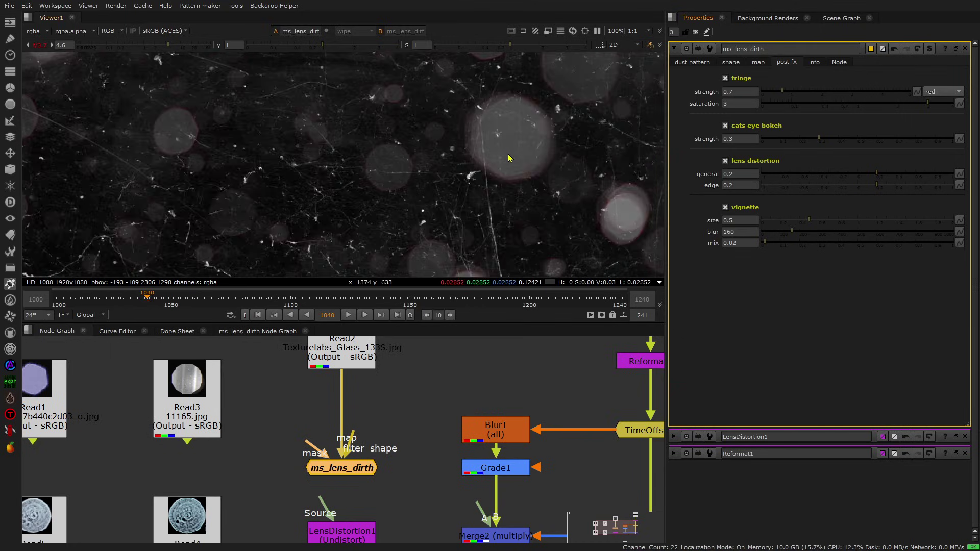
left_click(756, 63)
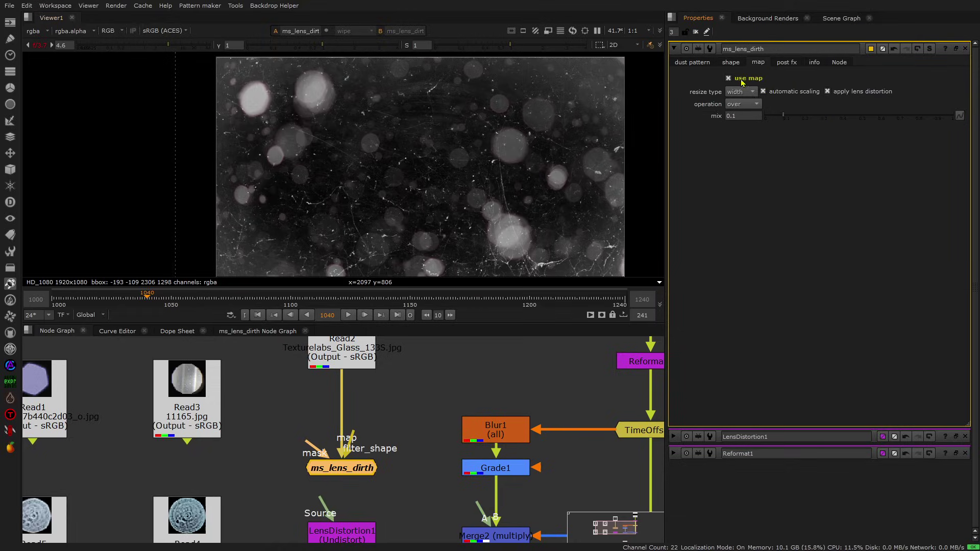
left_click(741, 79)
left_click(787, 62)
scroll(568, 171, "up", 3)
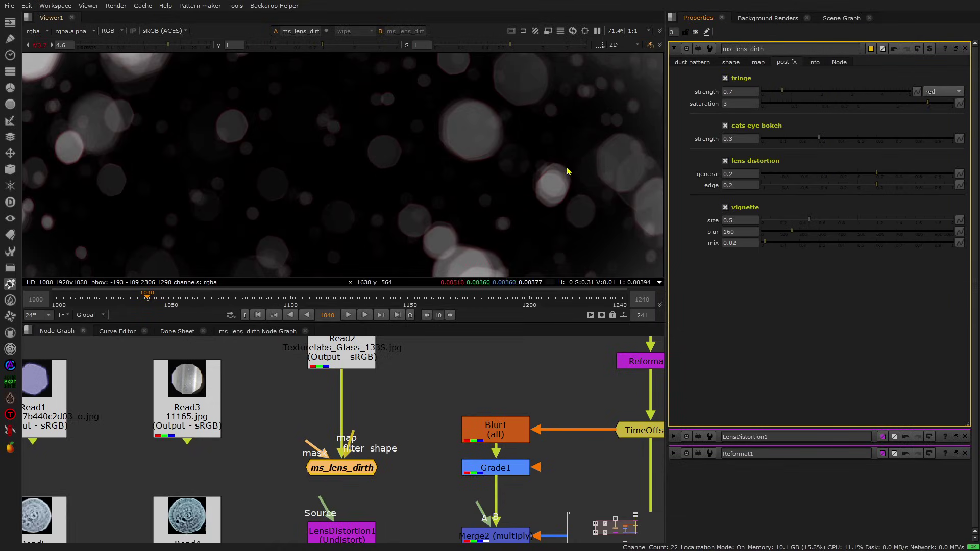
- Compare the bokeh near the frame's edge with the cats eye bokeh effect disabled and enabled, leaving it on
left_click_drag(568, 172, 508, 158)
left_click(725, 126)
left_click(726, 126)
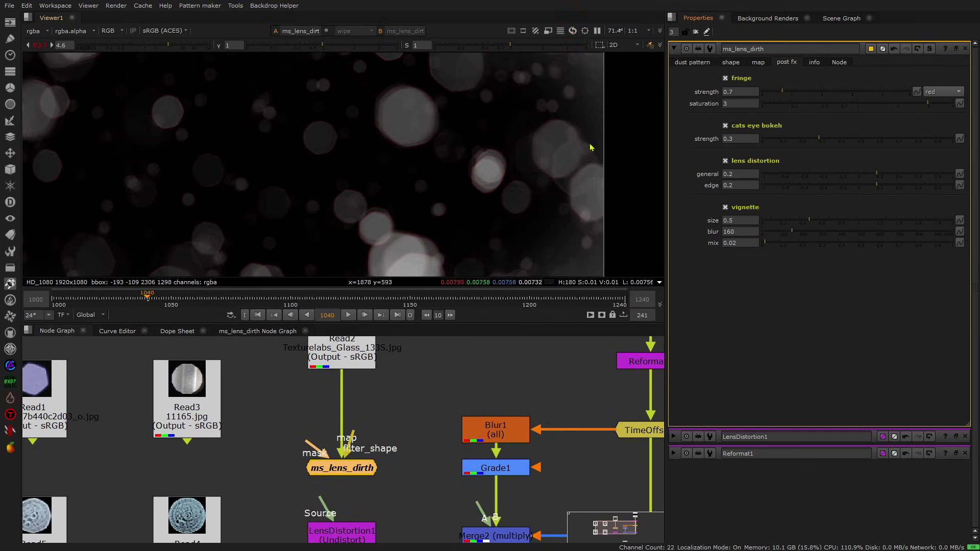
- Set the cats eye bokeh strength to 0.6, and inspect the squeezed bokeh near the image edges
left_click(731, 139)
key("Up")
key("Up")
key("Up")
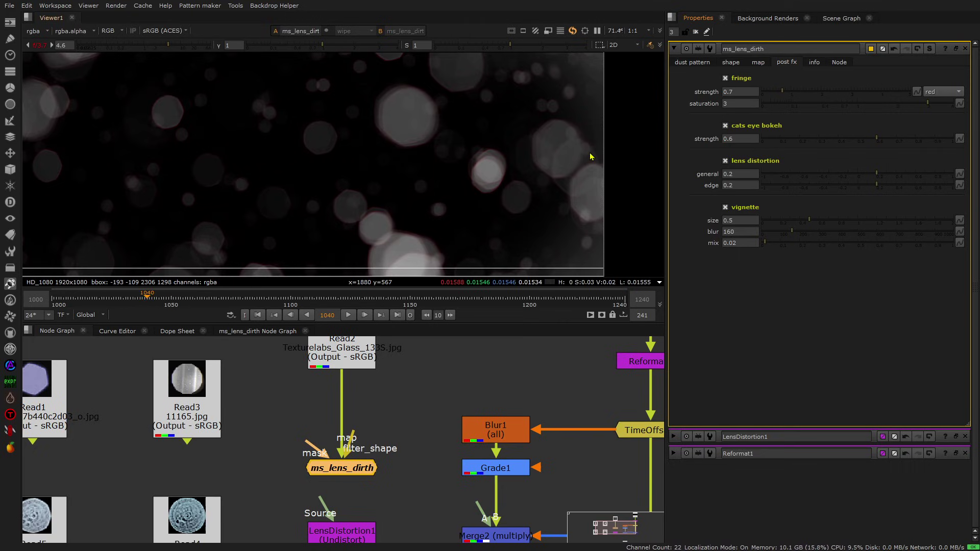
scroll(590, 157, "down", 3)
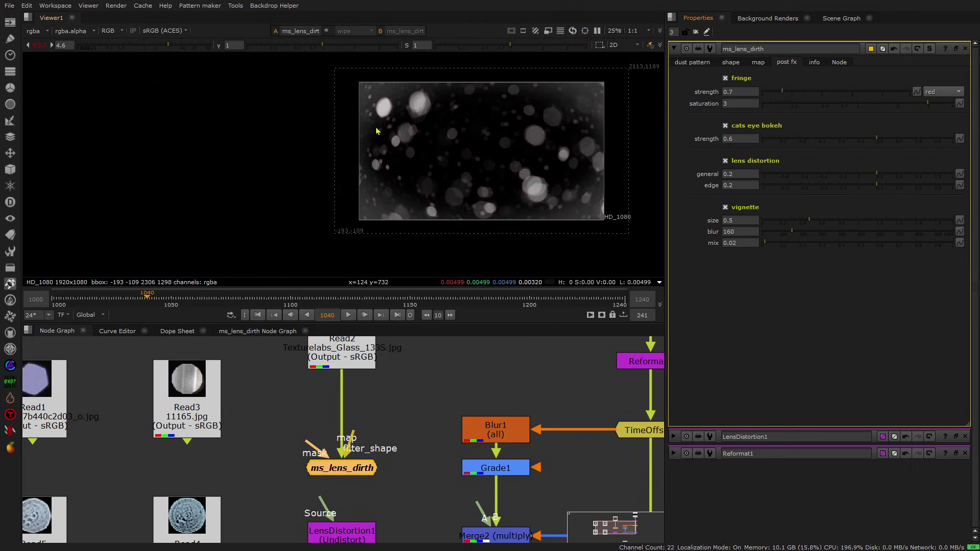
scroll(357, 94, "up", 5)
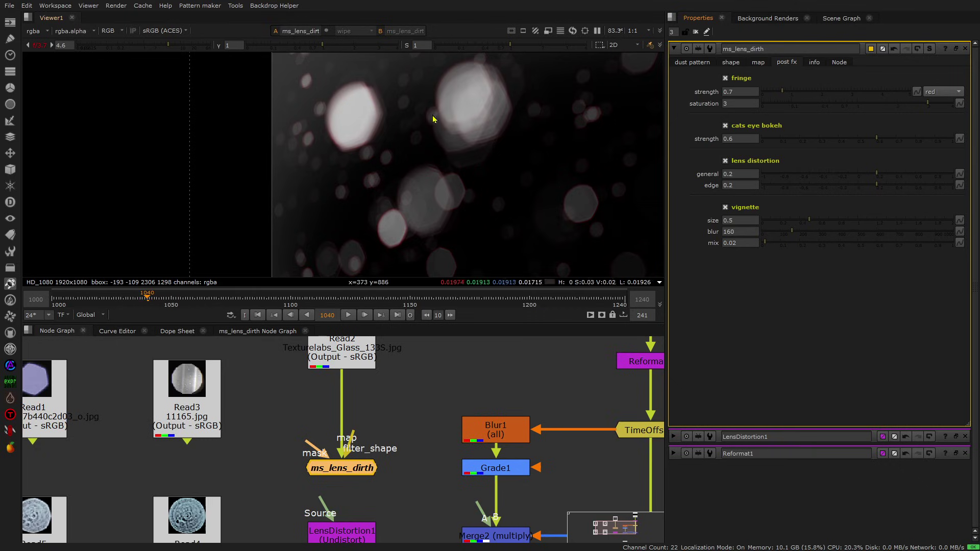
- Toggle the vignette effect off and on twice while viewing the whole frame, leaving it enabled
scroll(493, 162, "down", 3)
left_click(725, 208)
left_click(725, 208)
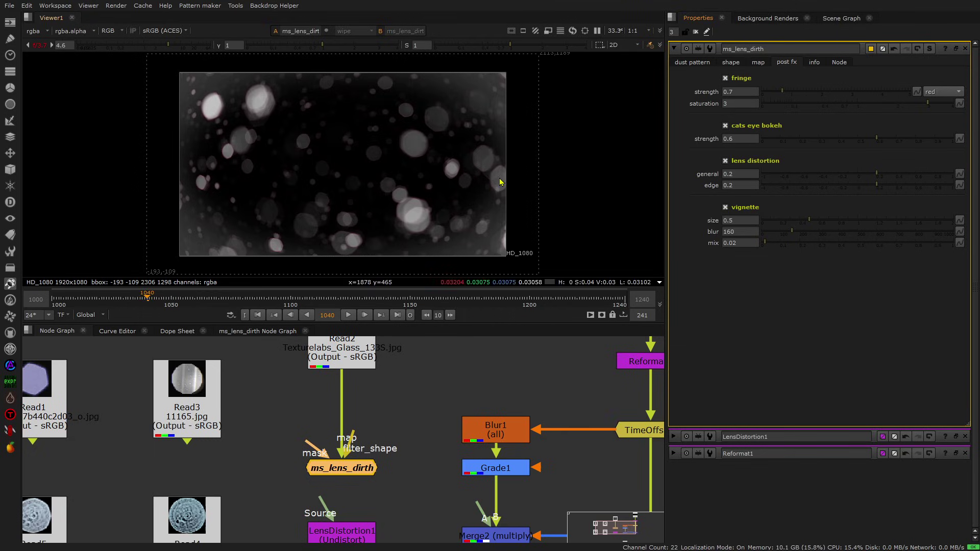
left_click(727, 207)
left_click(727, 207)
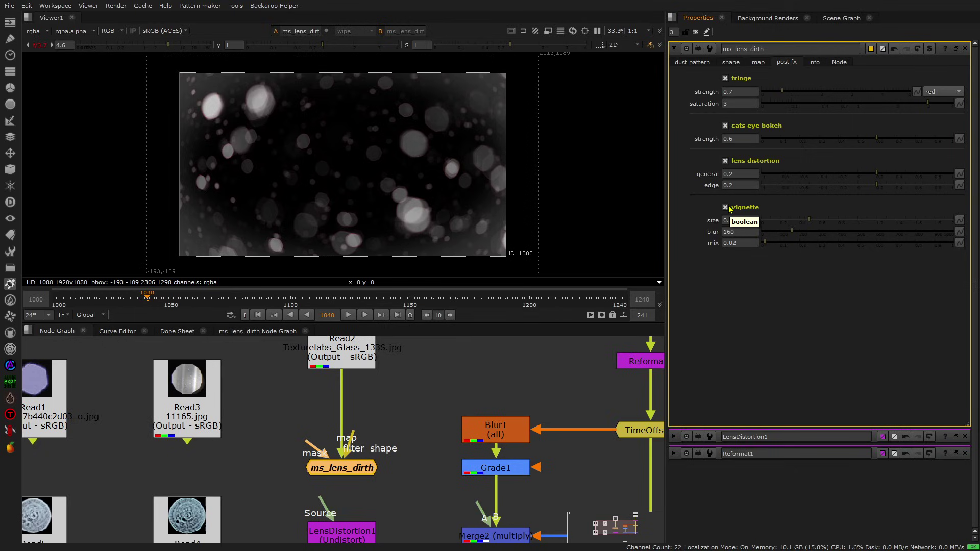
scroll(499, 174, "down", 1)
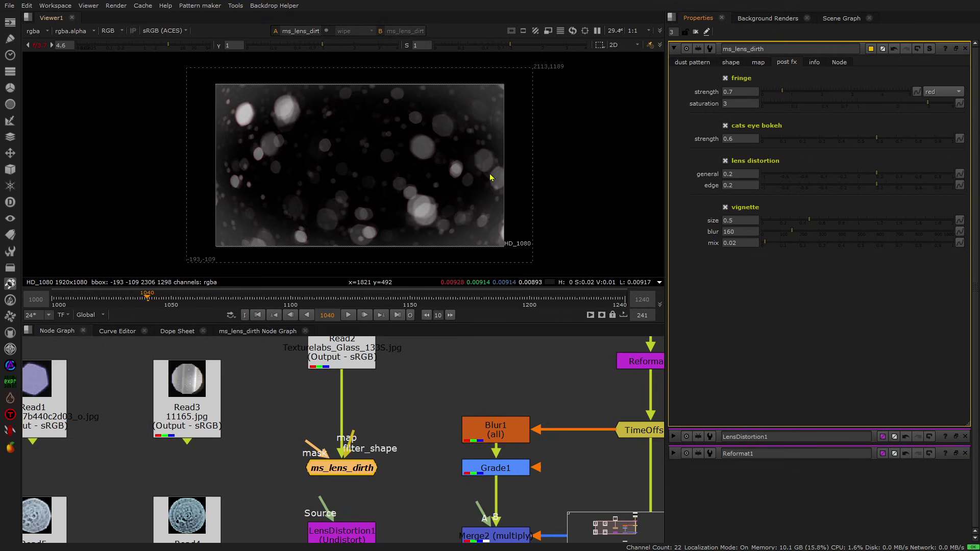
- Try a vignette size of 0, and set the size to 1
left_click(734, 221)
left_click(685, 213)
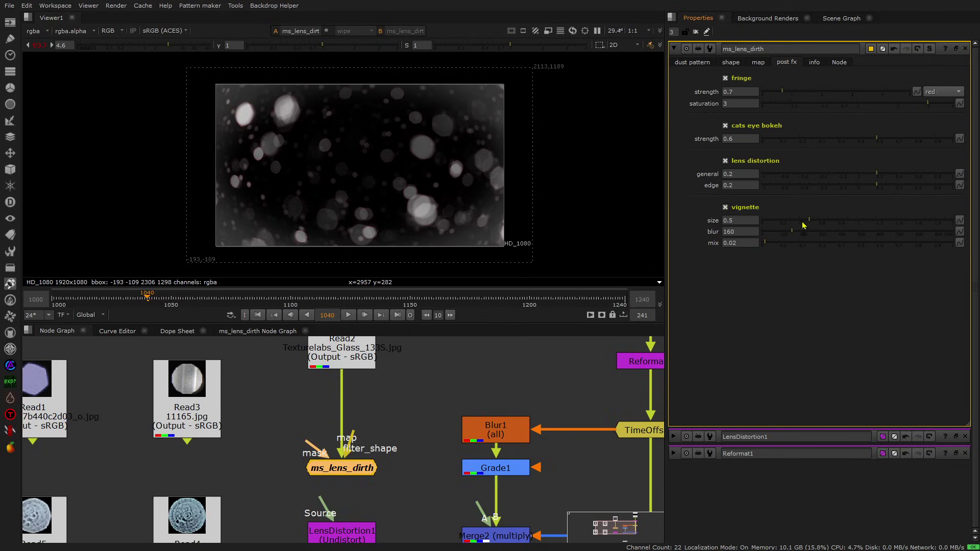
left_click_drag(811, 222, 757, 224)
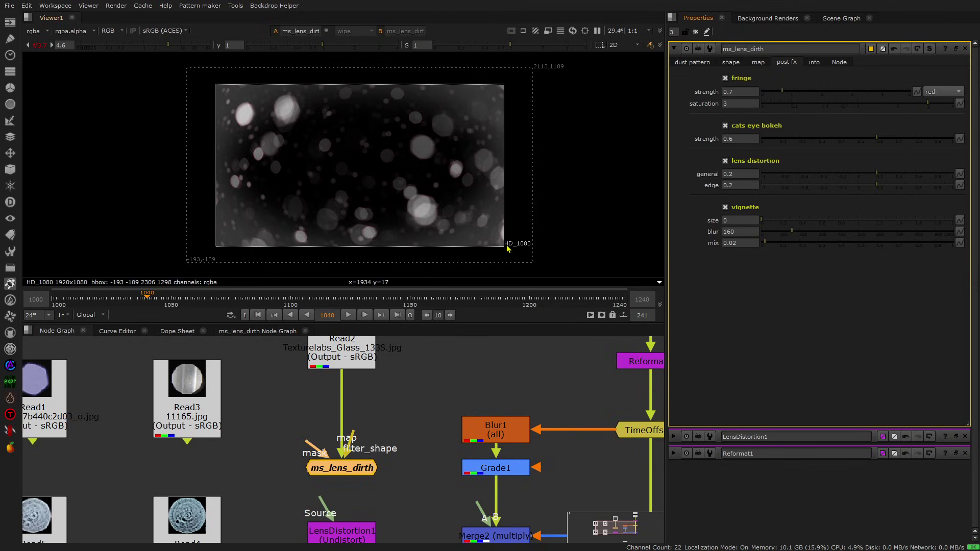
left_click(743, 220)
type("1")
key("Return")
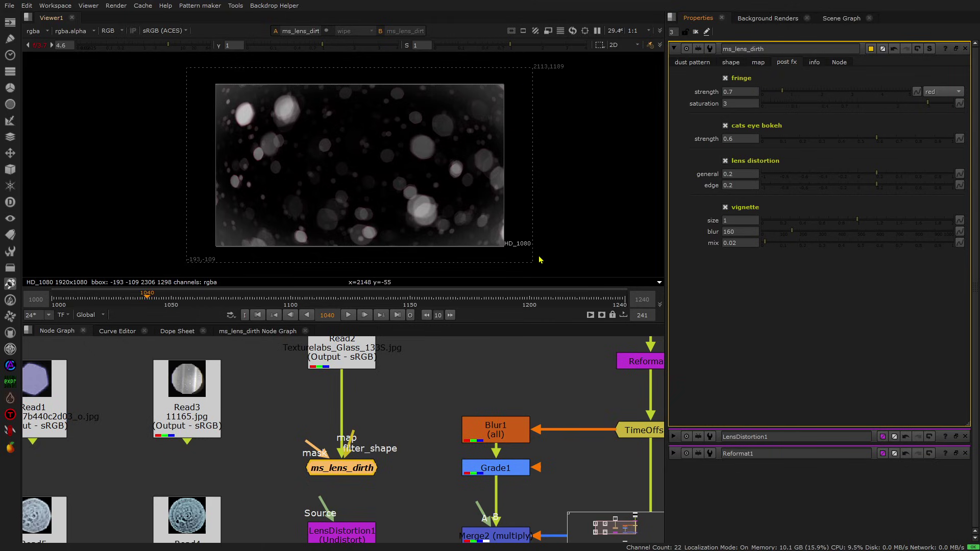
- Leave the vignette size and return to the dust pattern settings of the ms_lens_dirth node
left_click(739, 219)
left_click(698, 224)
left_click(689, 62)
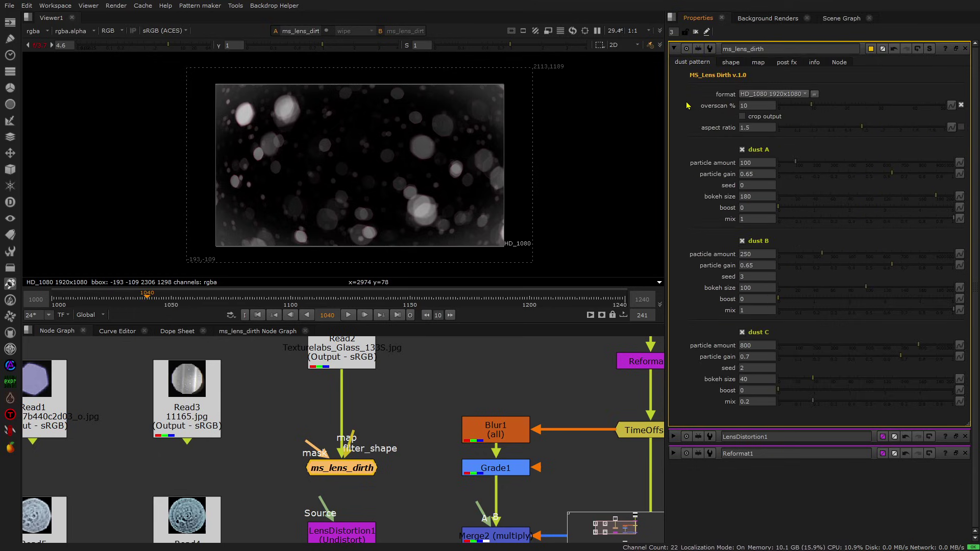